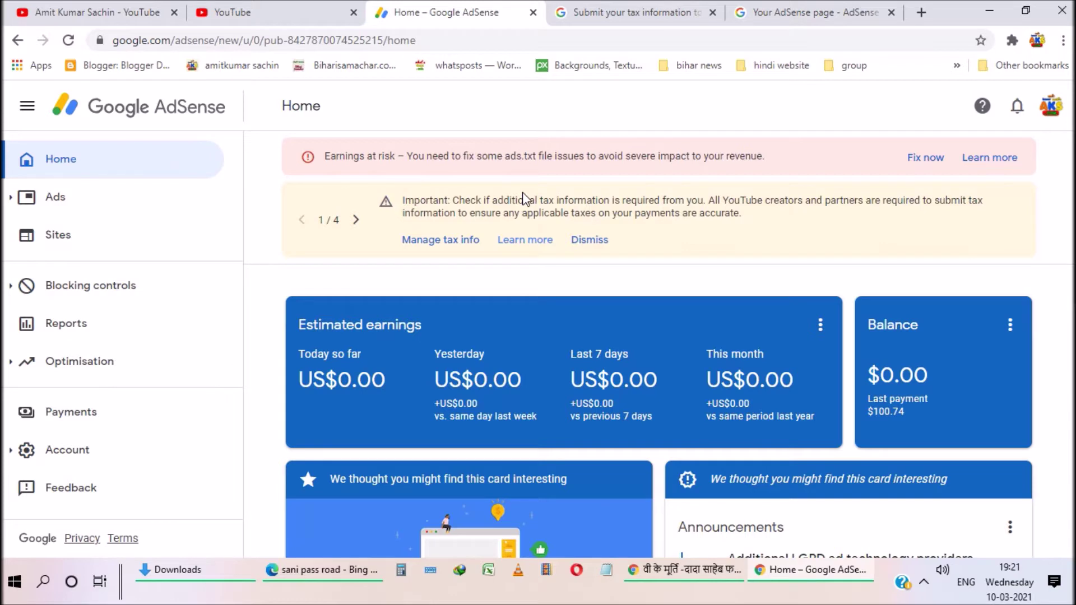
Outline the additional tax information notice on the AdSense home page with a red rectangle, and clear the annotation
key("ctrl+alt+d")
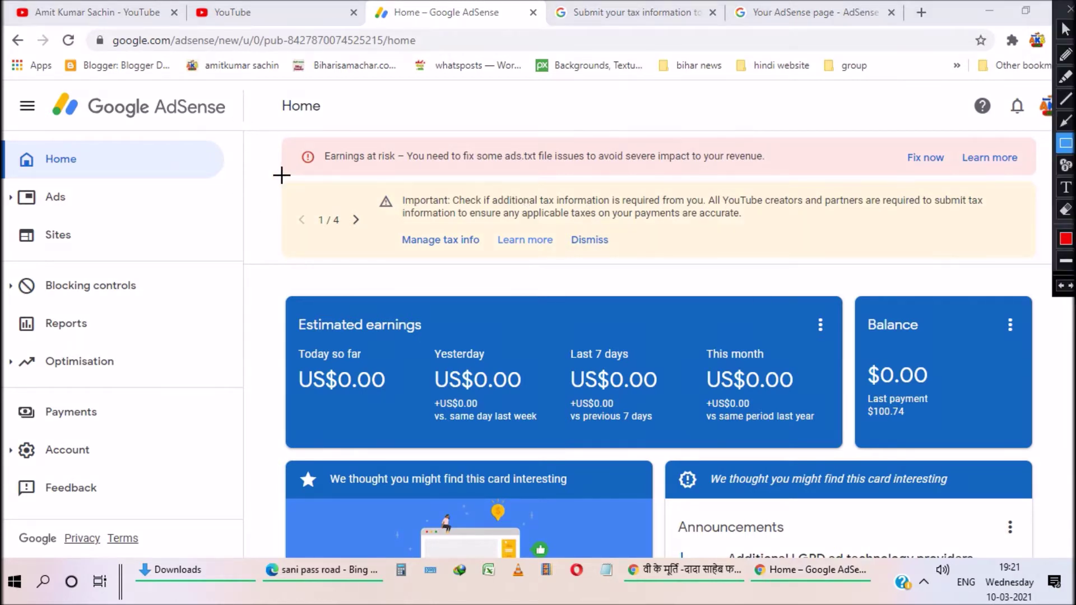
mouse_move(272, 176)
left_mouse_down()
mouse_move(372, 288)
mouse_move(1009, 271)
left_mouse_up()
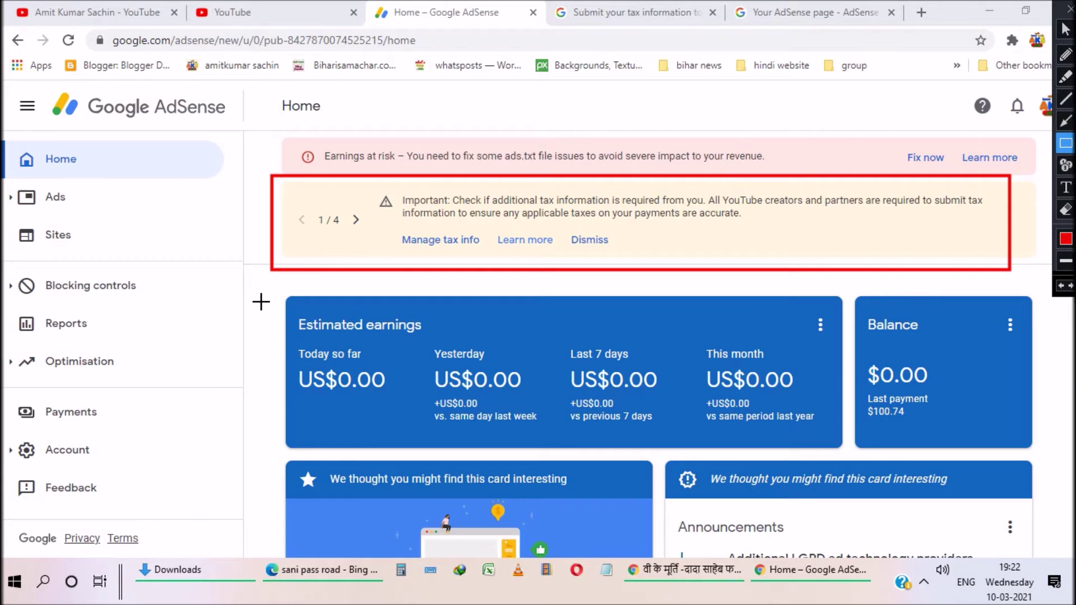
key("Escape")
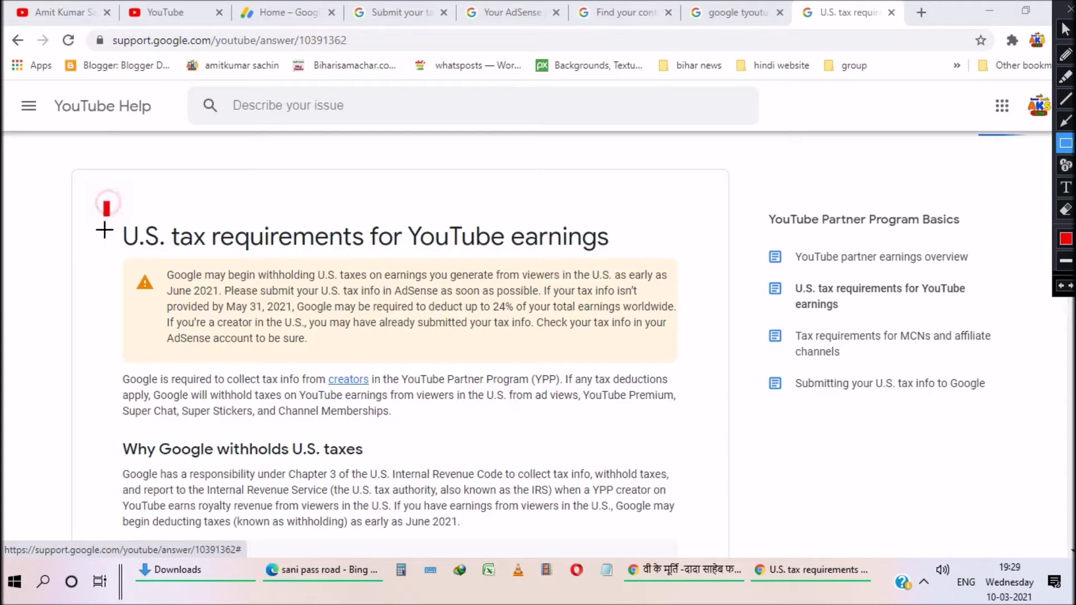
Outline the U.S. tax requirements heading and withholding warning in YouTube Help, and read why Google withholds U.S. taxes
mouse_move(103, 230)
left_mouse_down()
mouse_move(150, 317)
mouse_move(230, 343)
mouse_move(353, 362)
mouse_move(709, 360)
left_mouse_up()
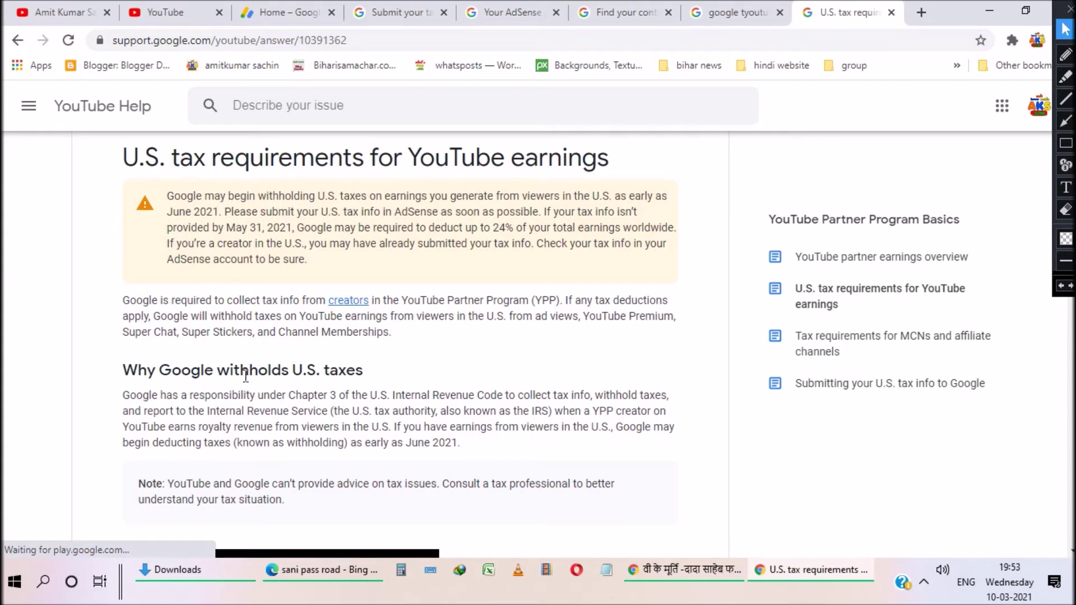
scroll(293, 414, "down", 1)
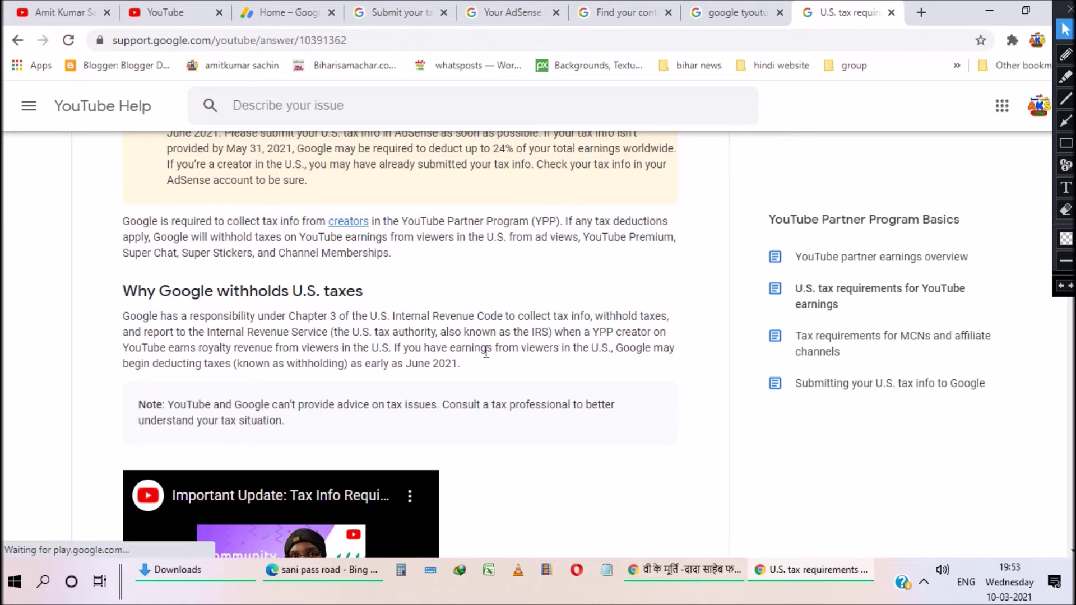
scroll(486, 351, "down", 8)
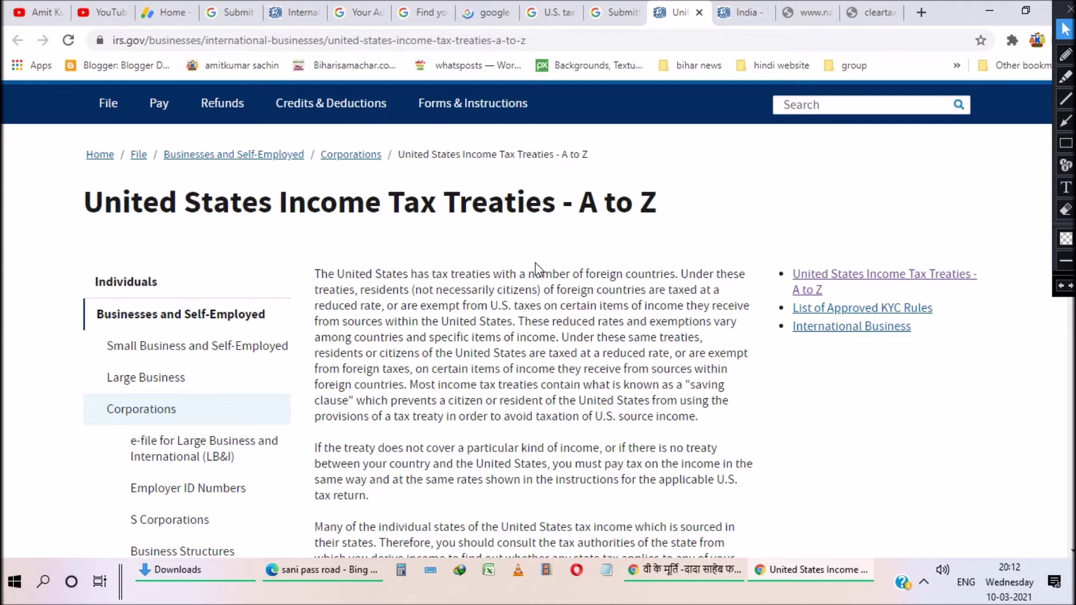
Return to the U.S. tax requirements help article and review the section on where the requirements apply
mouse_move(330, 103)
left_click(551, 12)
scroll(273, 312, "down", 1)
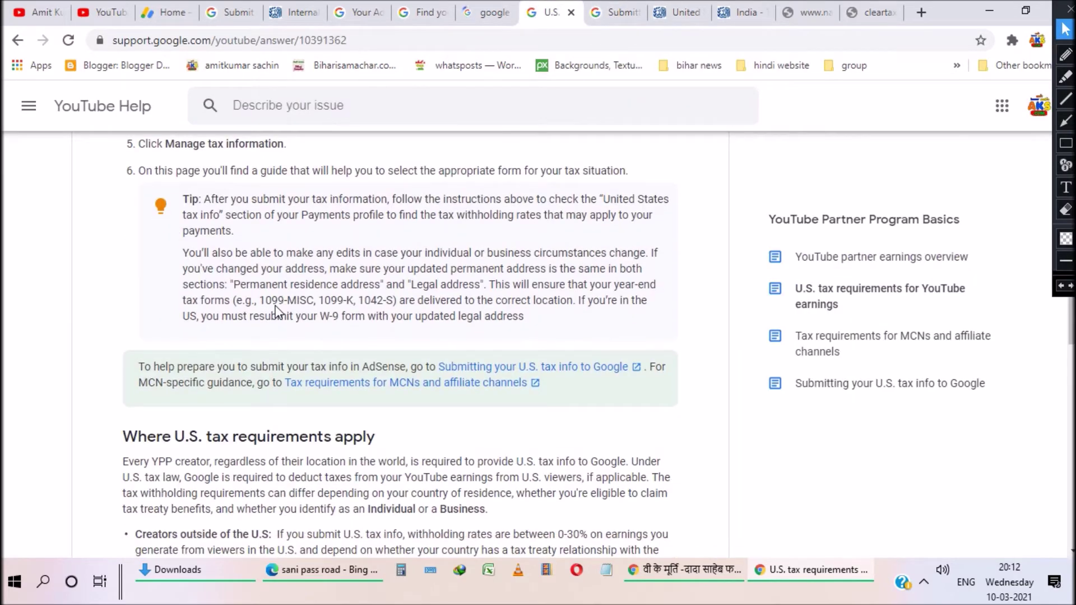
scroll(312, 459, "down", 3)
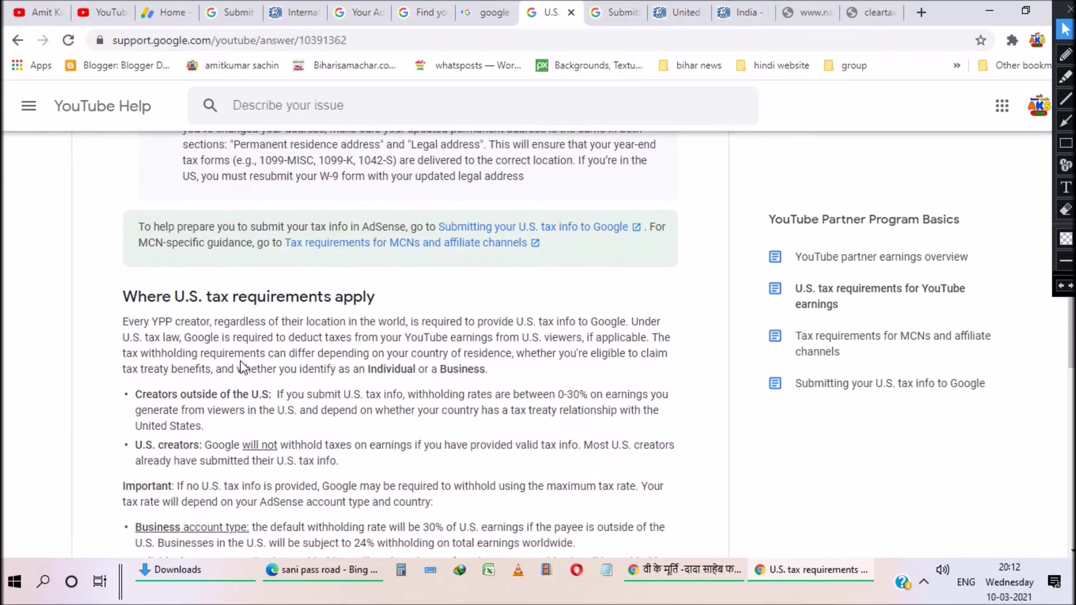
scroll(258, 370, "up", 3)
Look through the country list on the IRS page United States Income Tax Treaties - A to Z
left_click(731, 13)
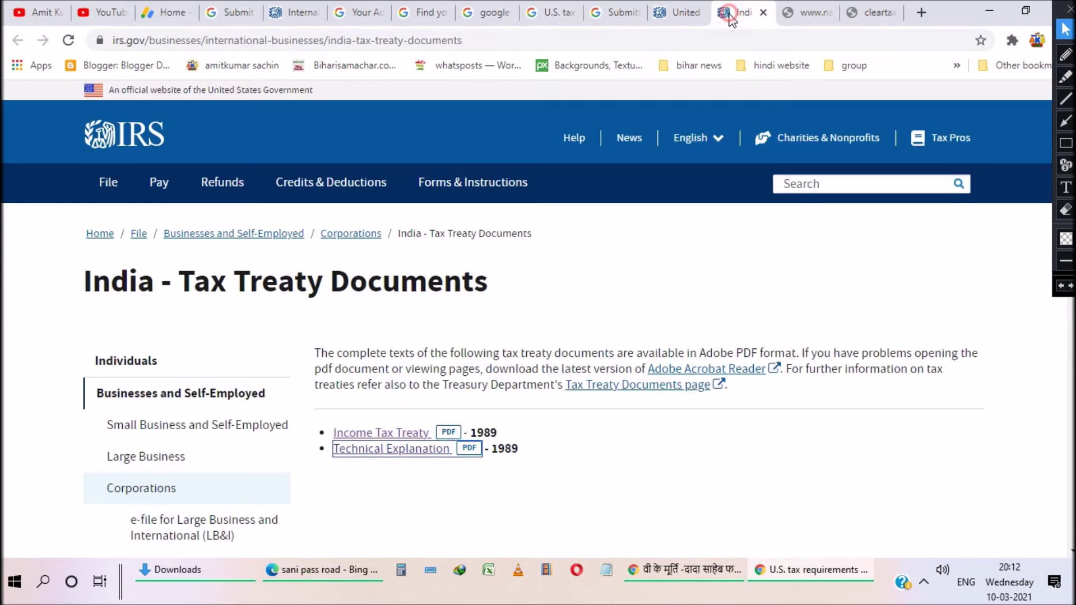
key("ctrl+shift+Tab")
scroll(444, 326, "down", 6)
scroll(444, 326, "down", 4)
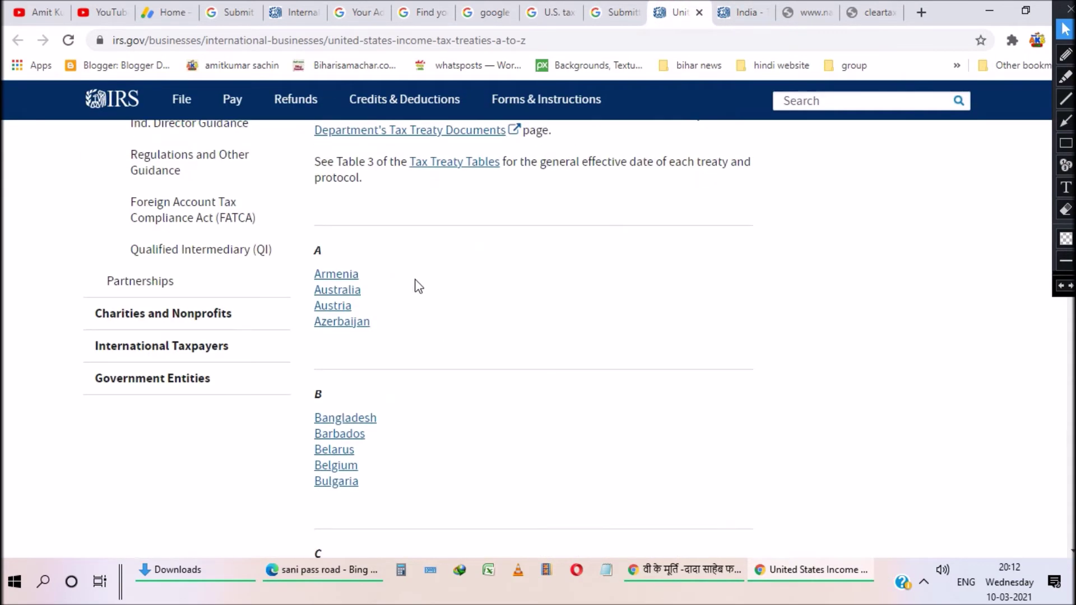
scroll(405, 370, "down", 7)
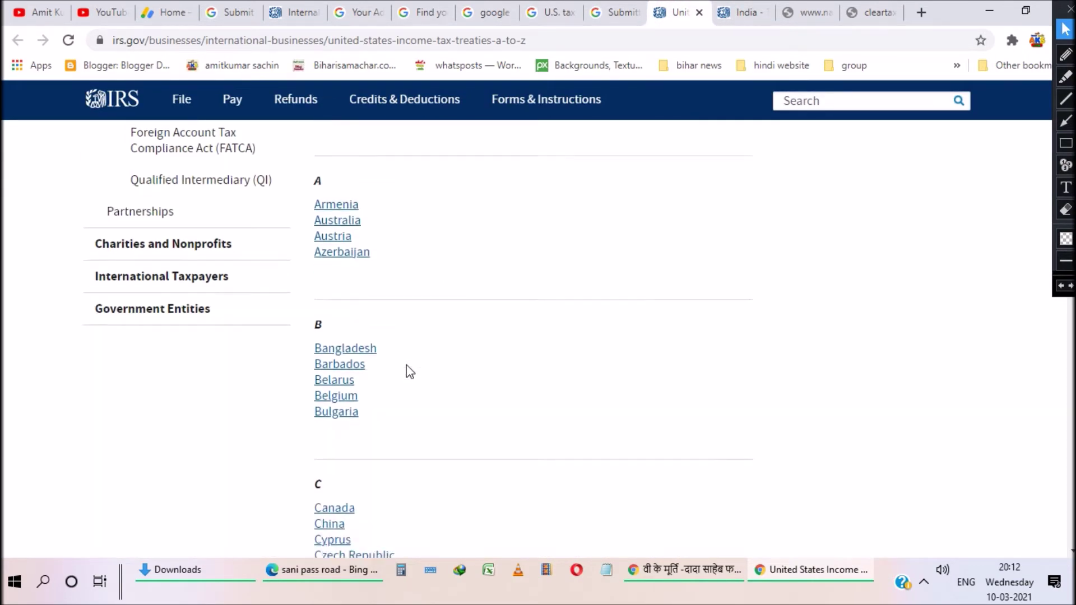
scroll(406, 370, "down", 11)
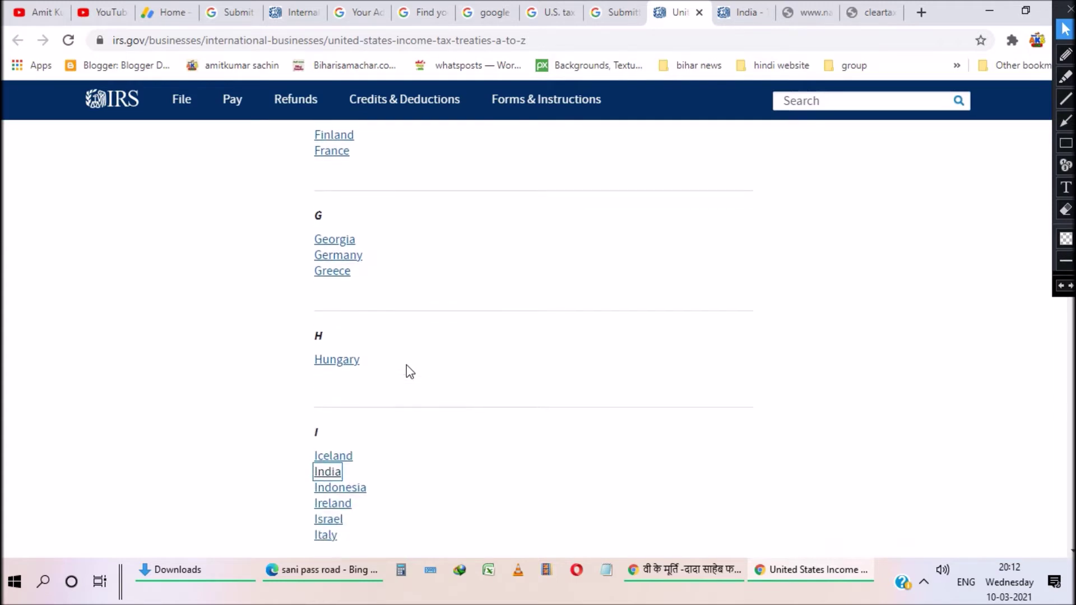
scroll(406, 365, "down", 7)
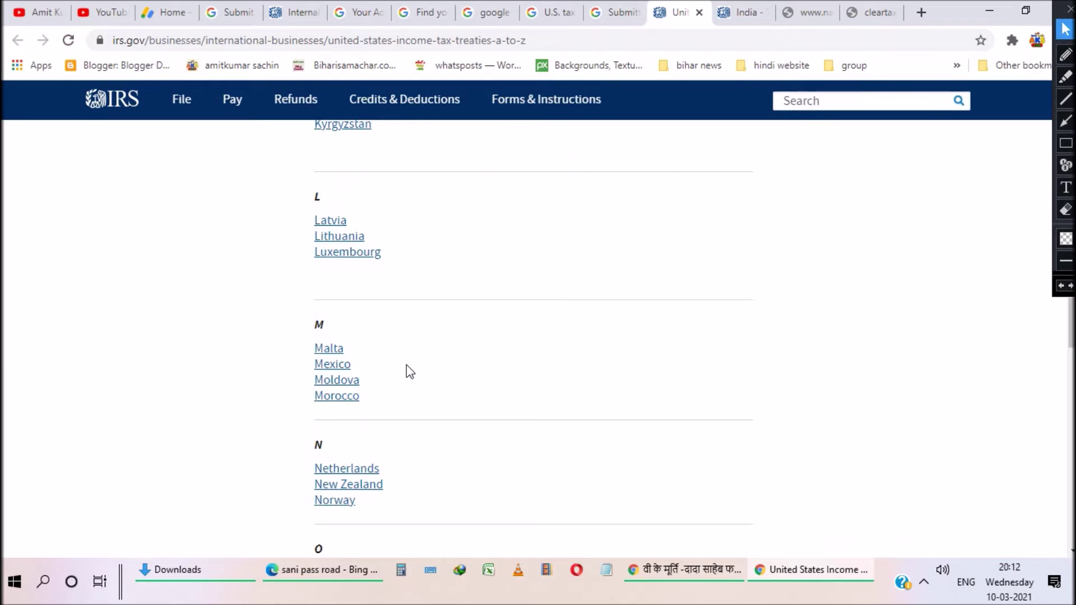
scroll(407, 365, "down", 3)
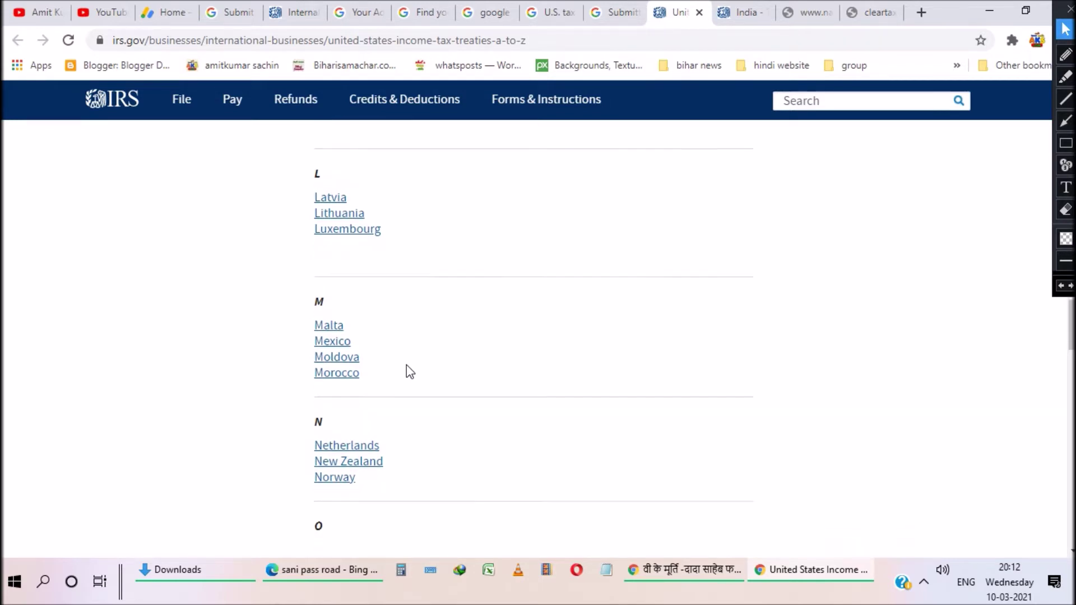
Find India in the treaty country list and open its tax treaty documents page
scroll(407, 366, "up", 7)
scroll(409, 371, "up", 3)
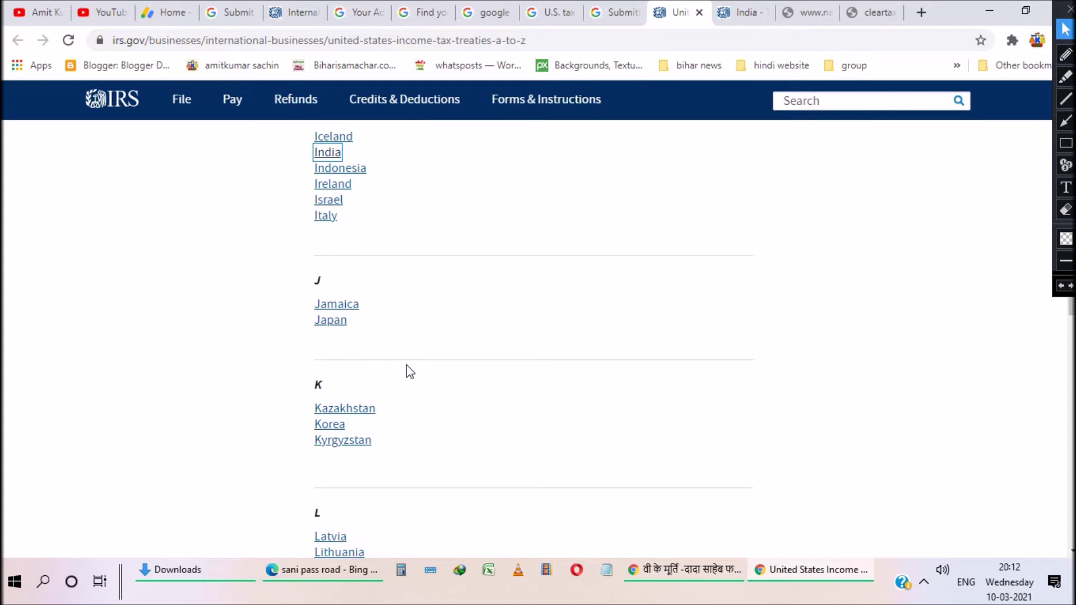
left_click(329, 232)
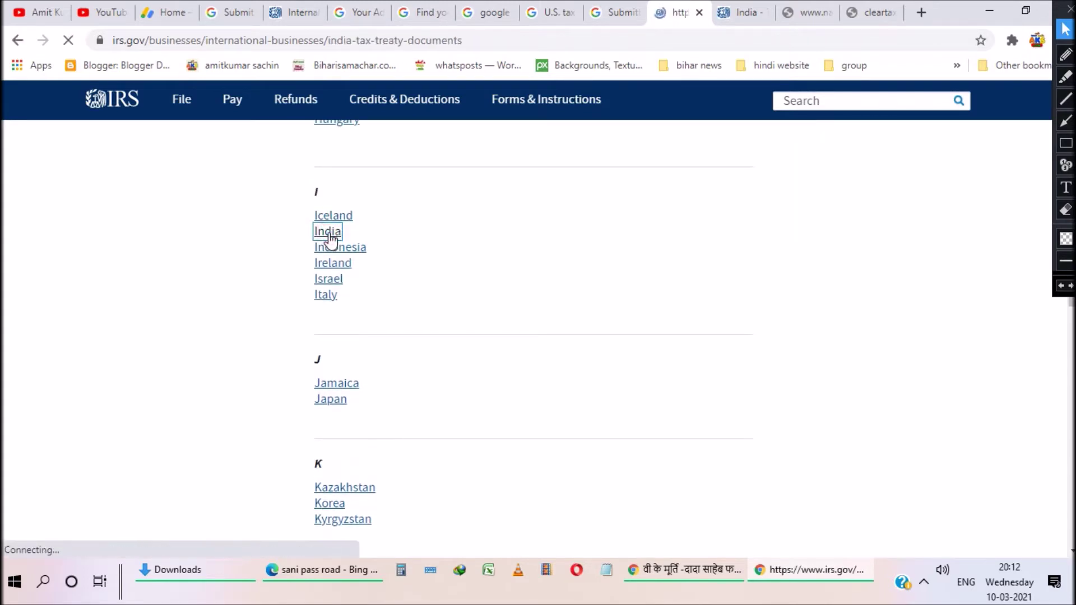
scroll(541, 216, "down", 3)
scroll(551, 353, "up", 2)
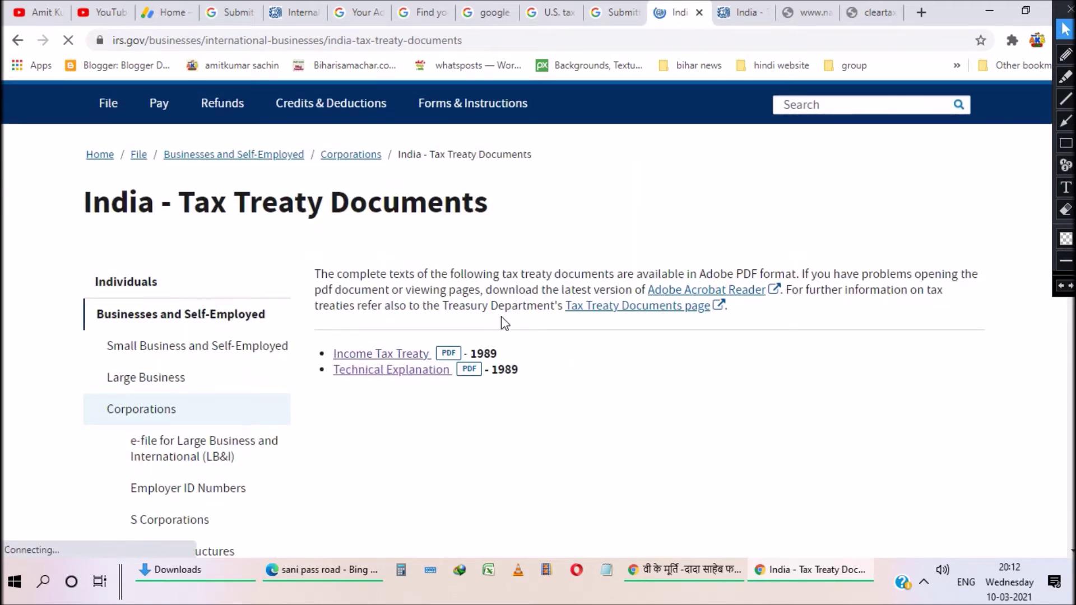
Read the taxpayer identification number explanation and foreign TIN examples in the help article on submitting U.S. tax info
left_click(748, 9)
scroll(634, 308, "down", 1)
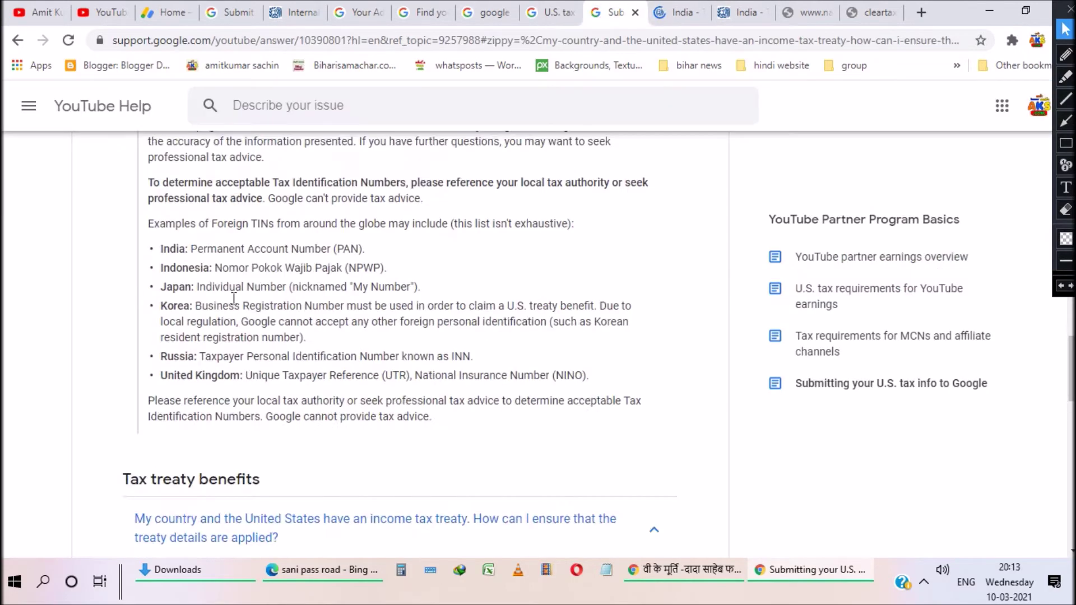
scroll(234, 297, "up", 2)
scroll(233, 297, "up", 2)
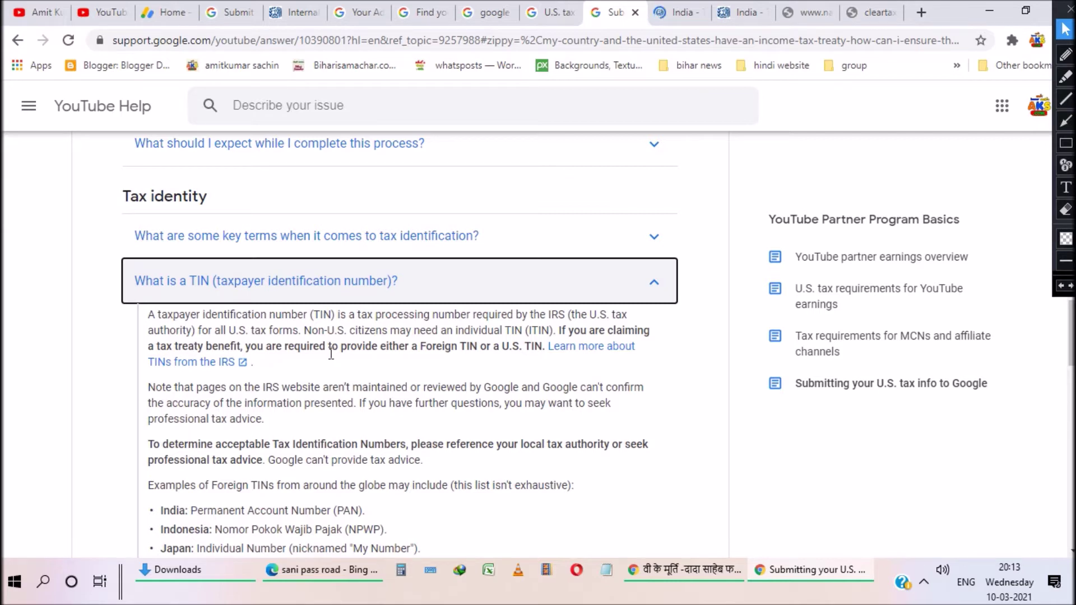
scroll(331, 354, "down", 1)
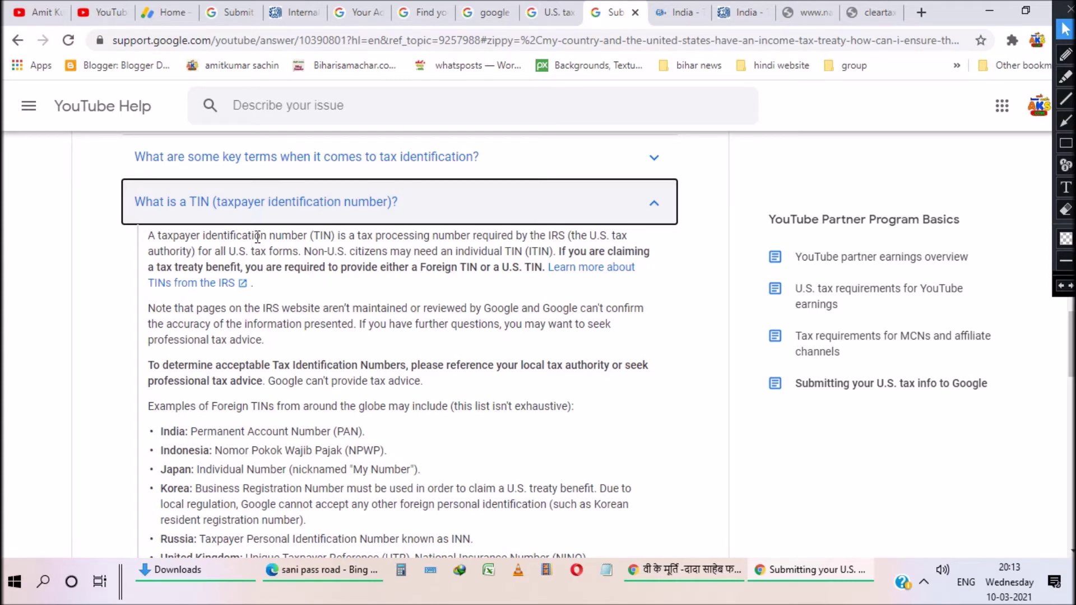
scroll(297, 344, "down", 1)
scroll(302, 344, "up", 1)
scroll(300, 344, "down", 2)
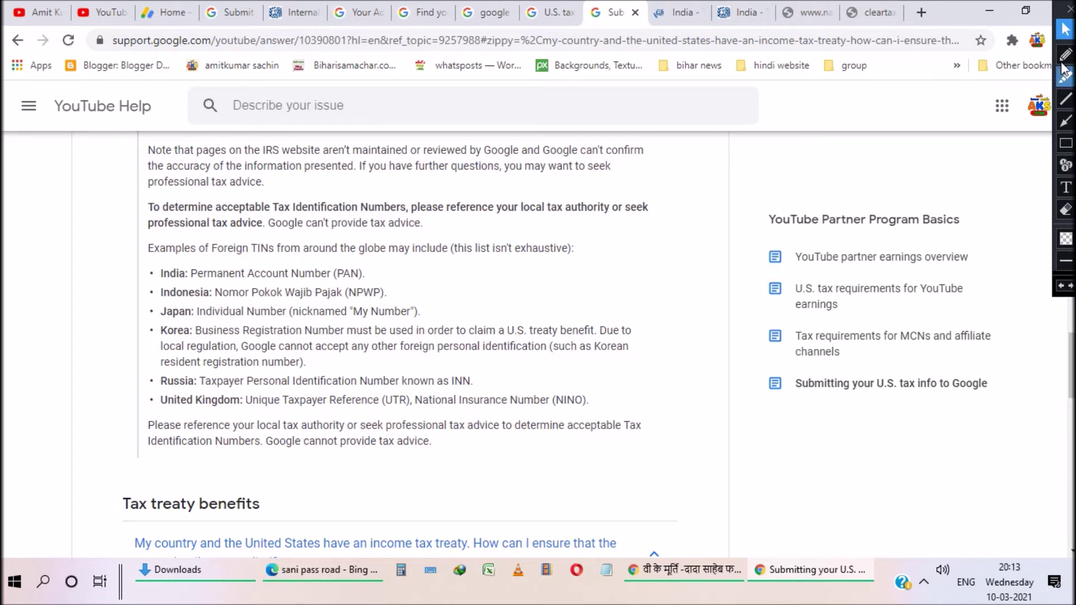
Outline the India PAN example and the Indonesia NPWP example with red rectangles
left_click(1065, 143)
mouse_move(140, 259)
left_mouse_down()
mouse_move(247, 297)
mouse_move(391, 283)
left_mouse_up()
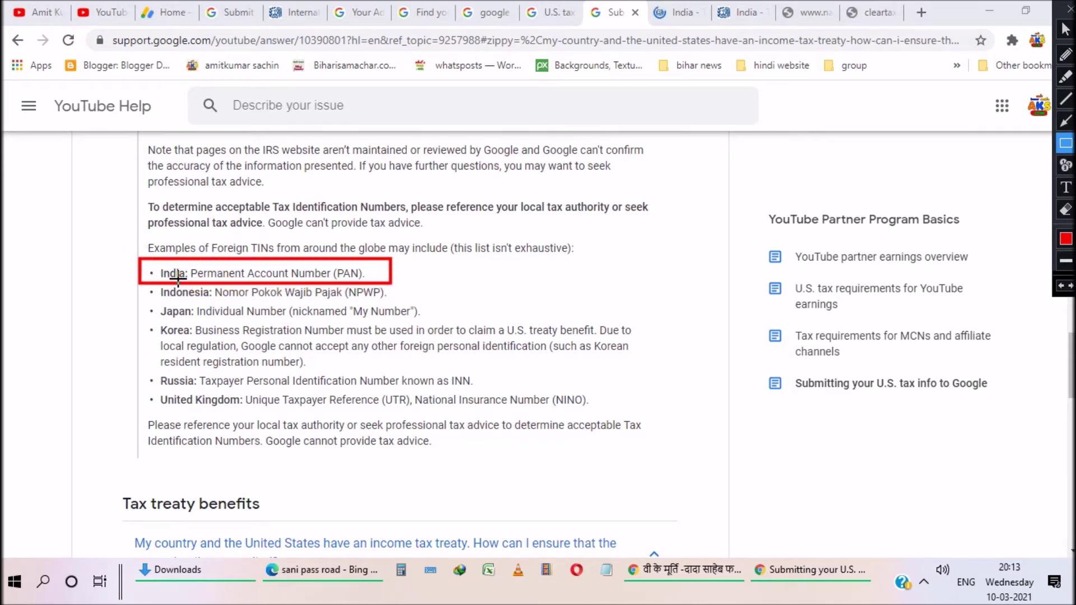
left_click_drag(141, 283, 415, 303)
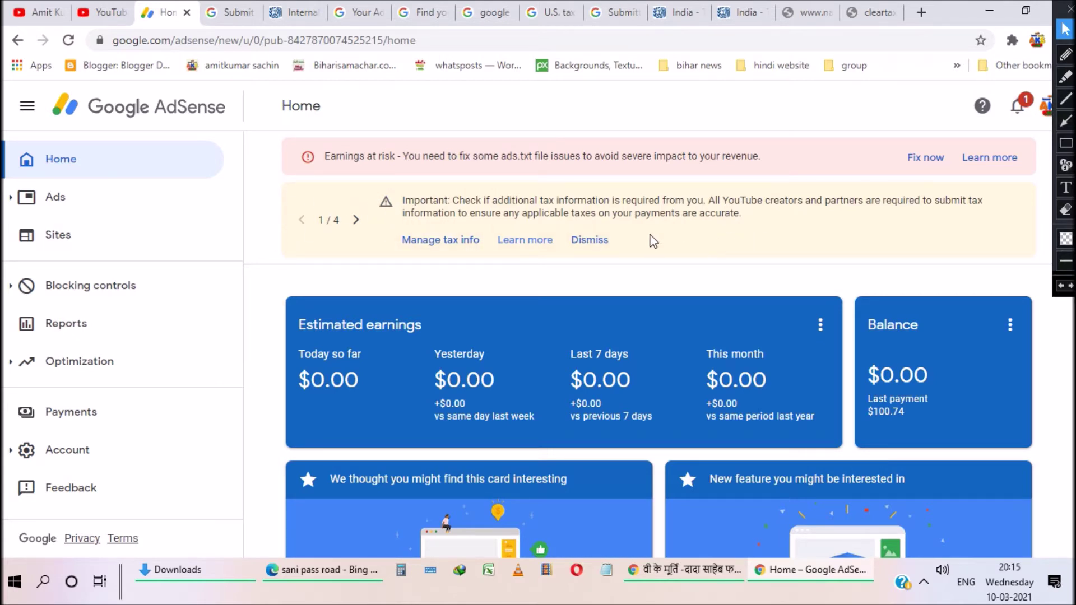
Start adding United States tax info from the AdSense payments page and verify the account with its password
left_click(59, 413)
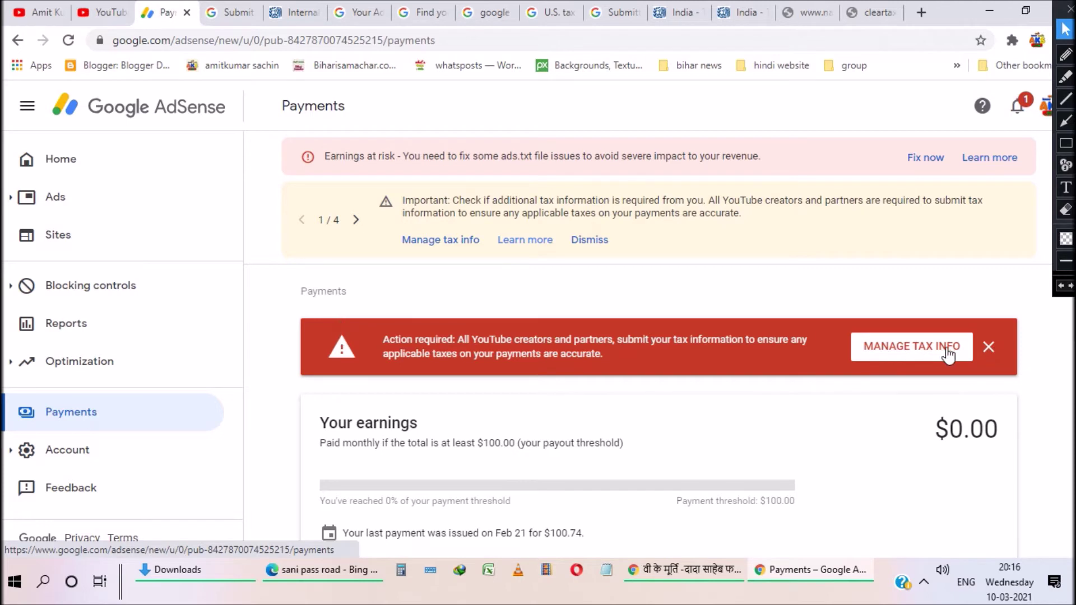
left_click(917, 349)
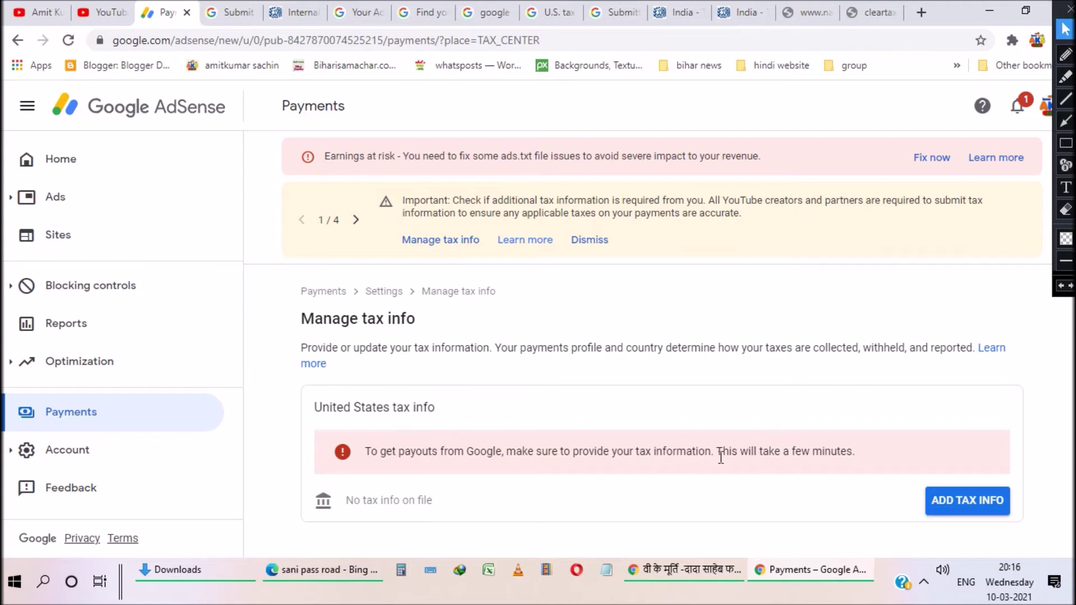
left_click(955, 505)
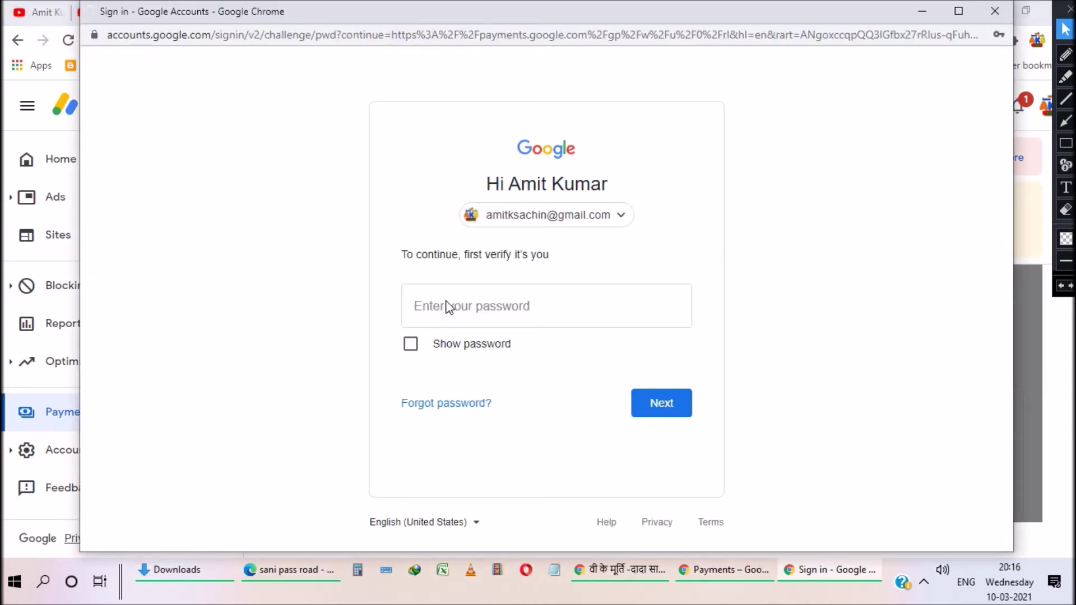
left_click(444, 306)
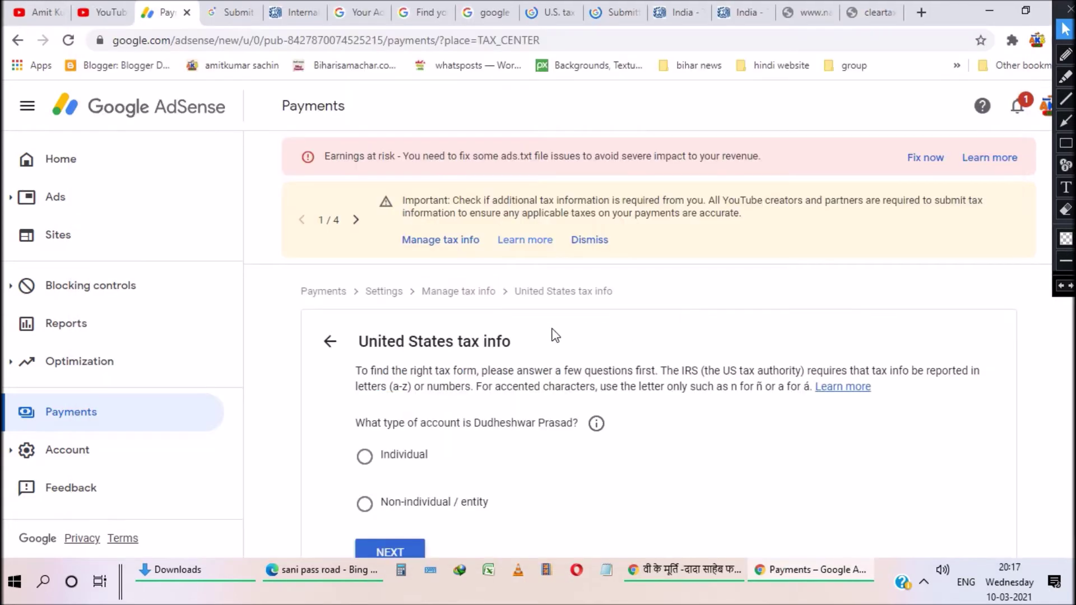
Set the account type to Individual and answer No to being a citizen or resident of the United States
scroll(555, 336, "down", 1)
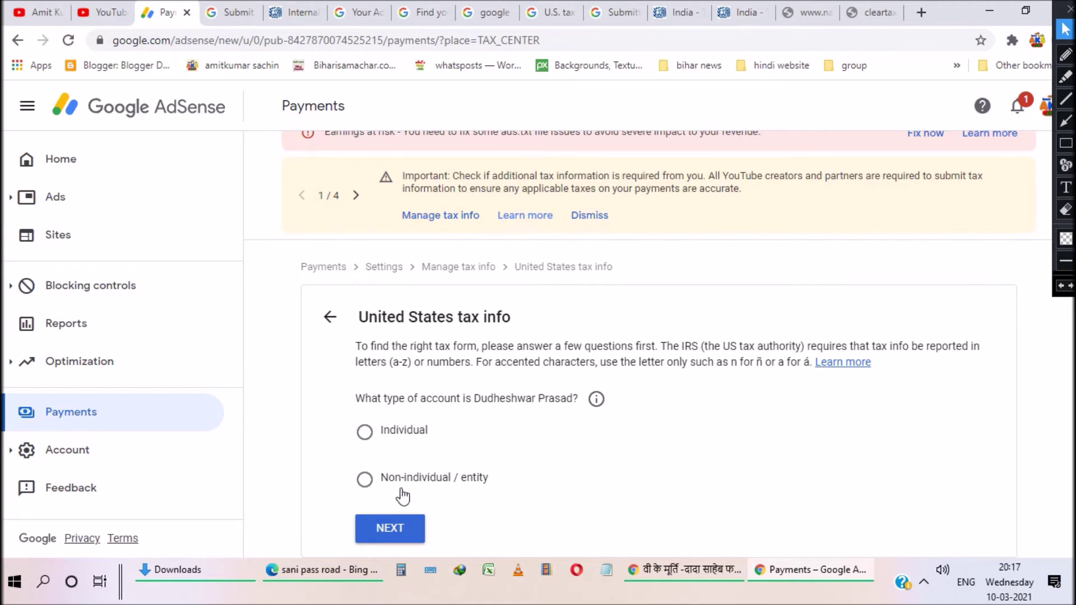
left_click(364, 432)
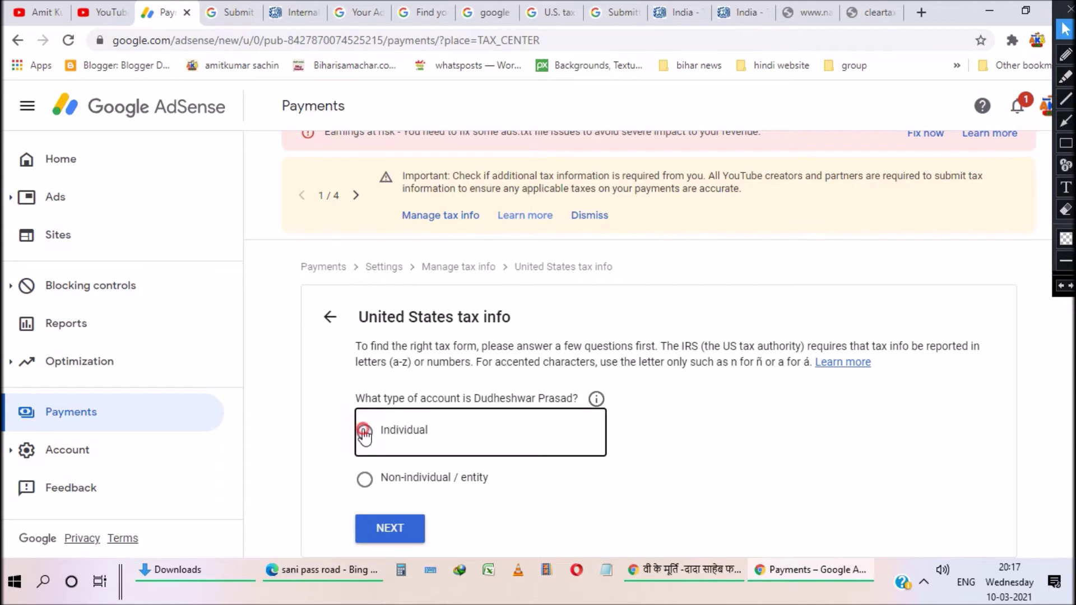
left_click(393, 530)
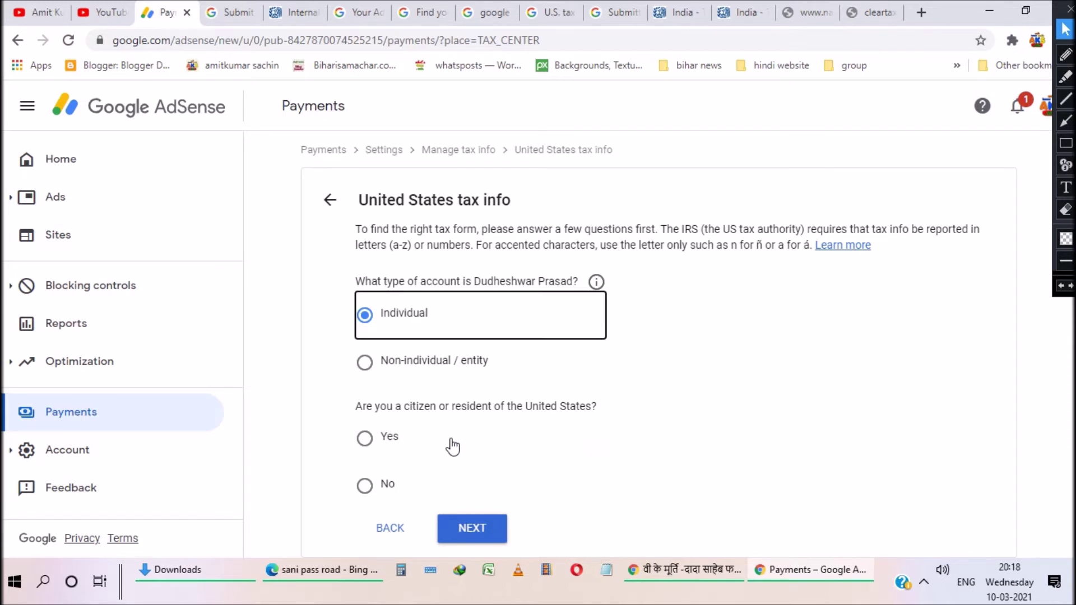
left_click(364, 486)
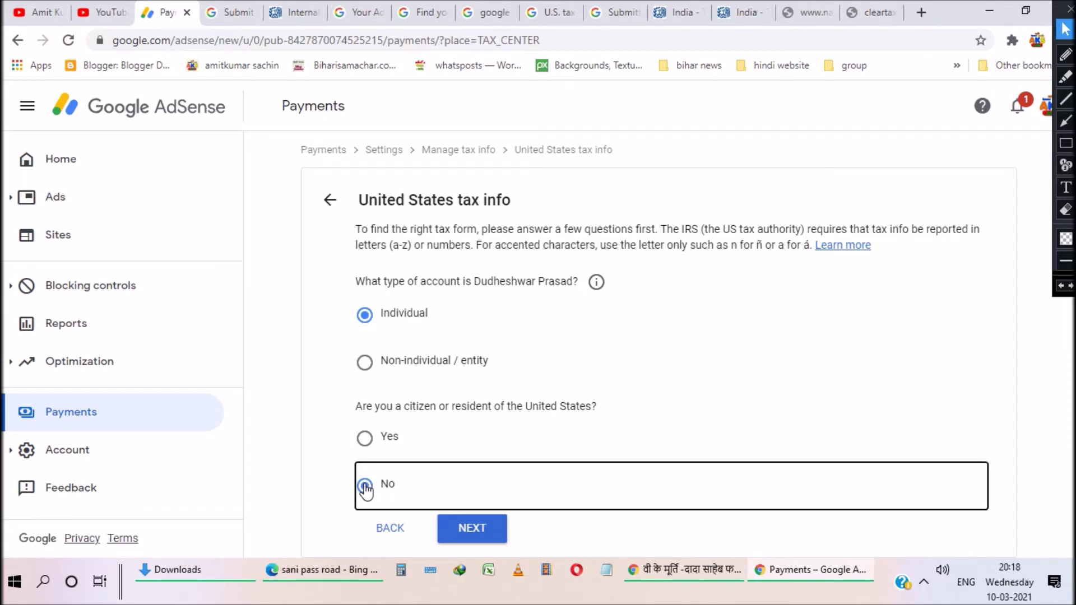
left_click(478, 529)
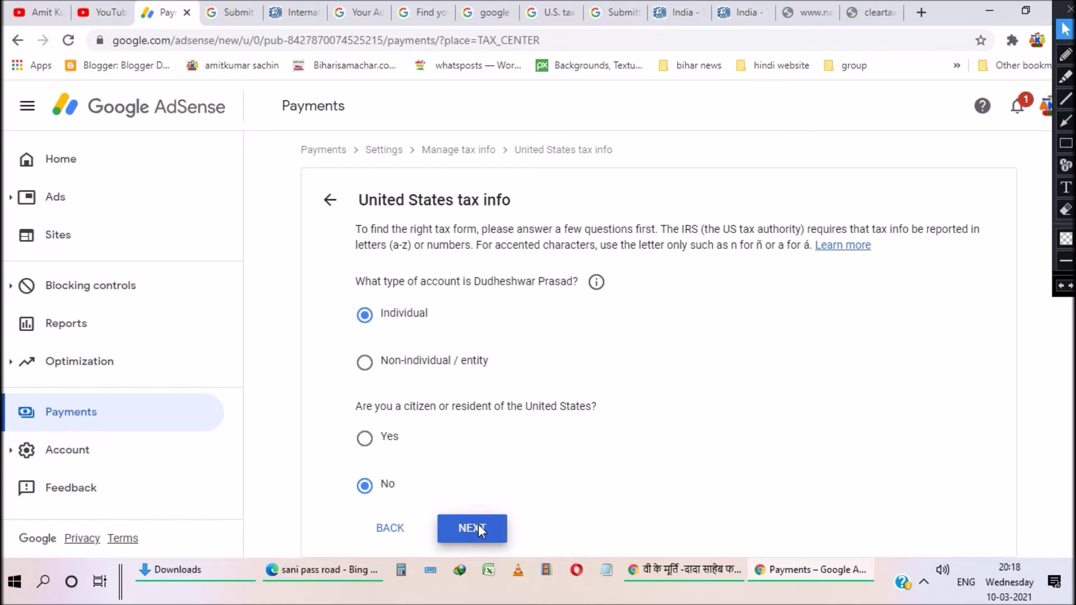
scroll(569, 473, "down", 2)
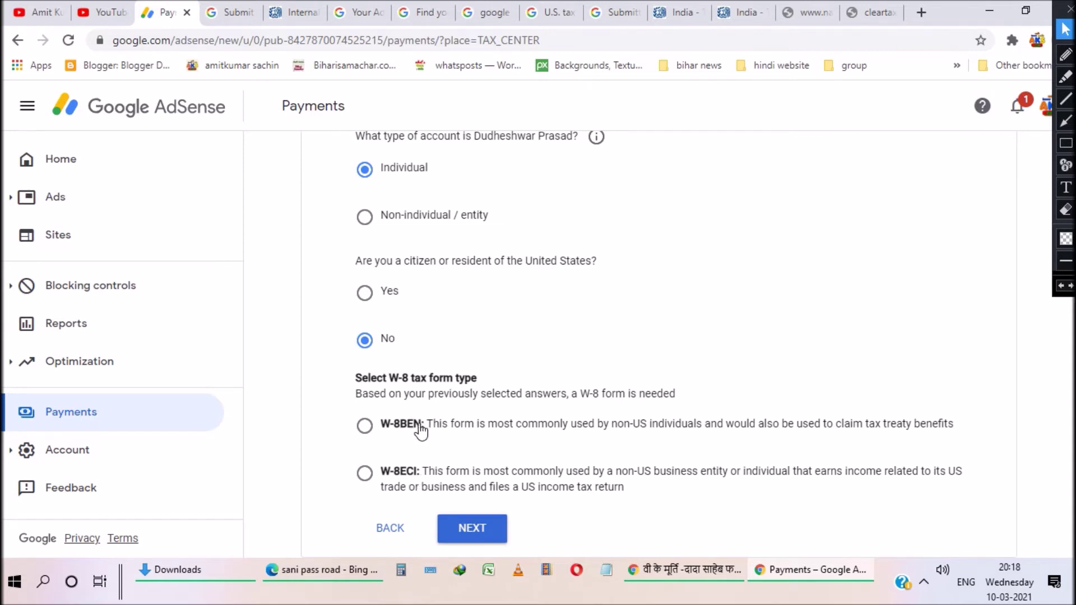
Outline the W-8BEN and W-8ECI tax form options with red rectangles
left_click(1066, 143)
mouse_move(330, 392)
left_mouse_down()
mouse_move(337, 451)
mouse_move(985, 457)
mouse_move(989, 447)
left_mouse_up()
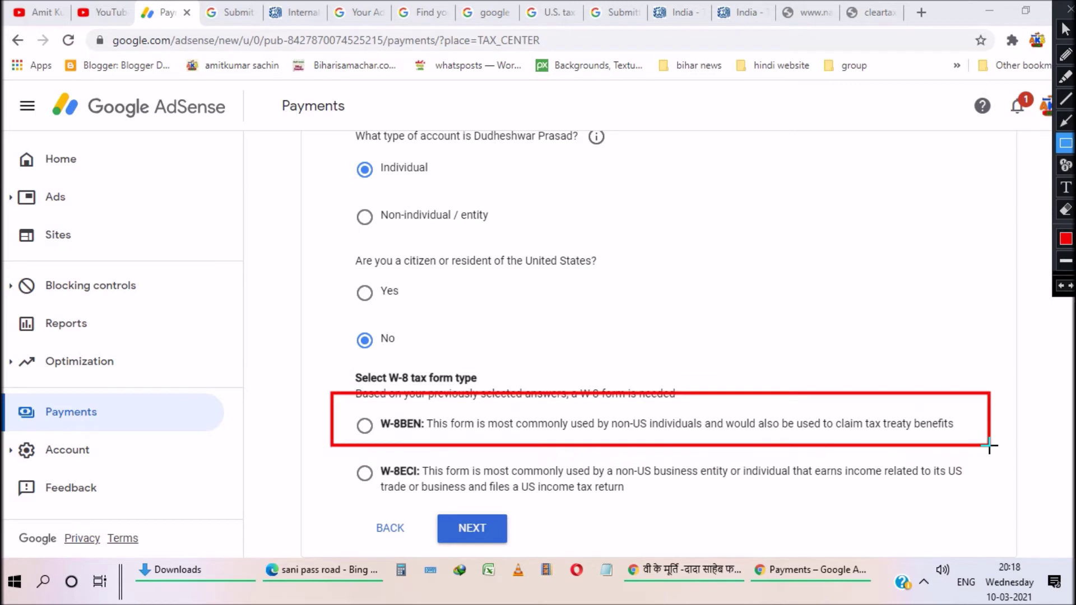
mouse_move(325, 450)
left_mouse_down()
mouse_move(590, 496)
mouse_move(979, 507)
left_mouse_up()
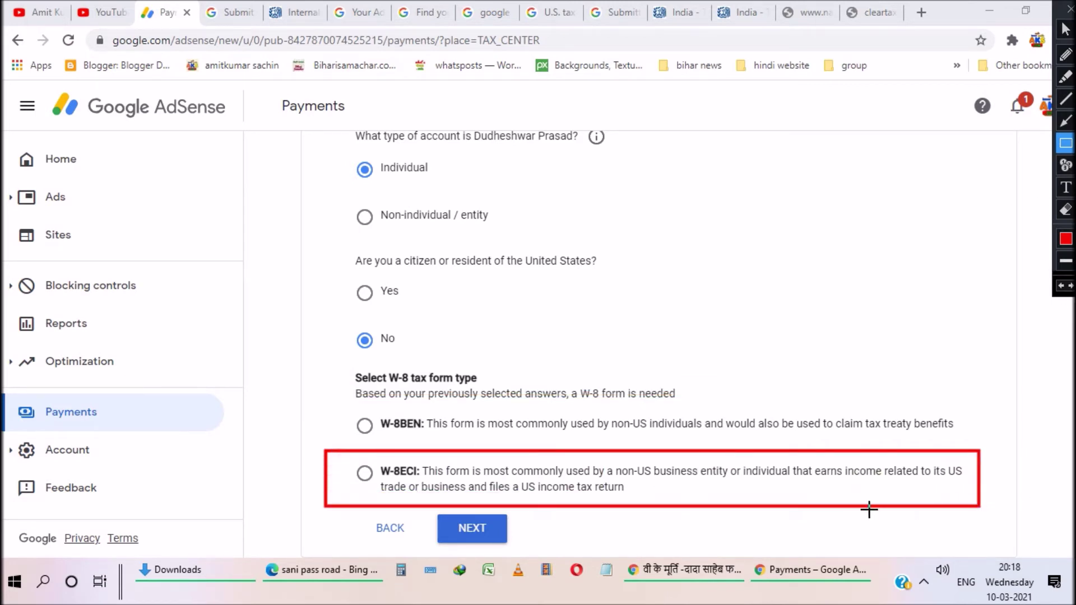
Clear the red outline, choose W-8BEN as the tax form type, and start the form
key("ctrl+z")
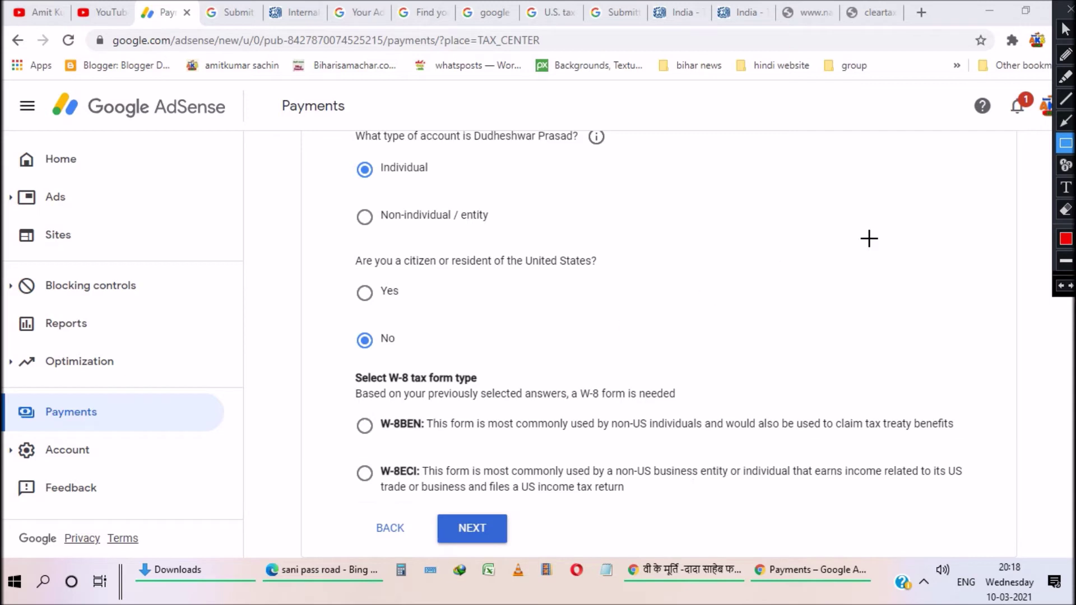
left_click(1065, 29)
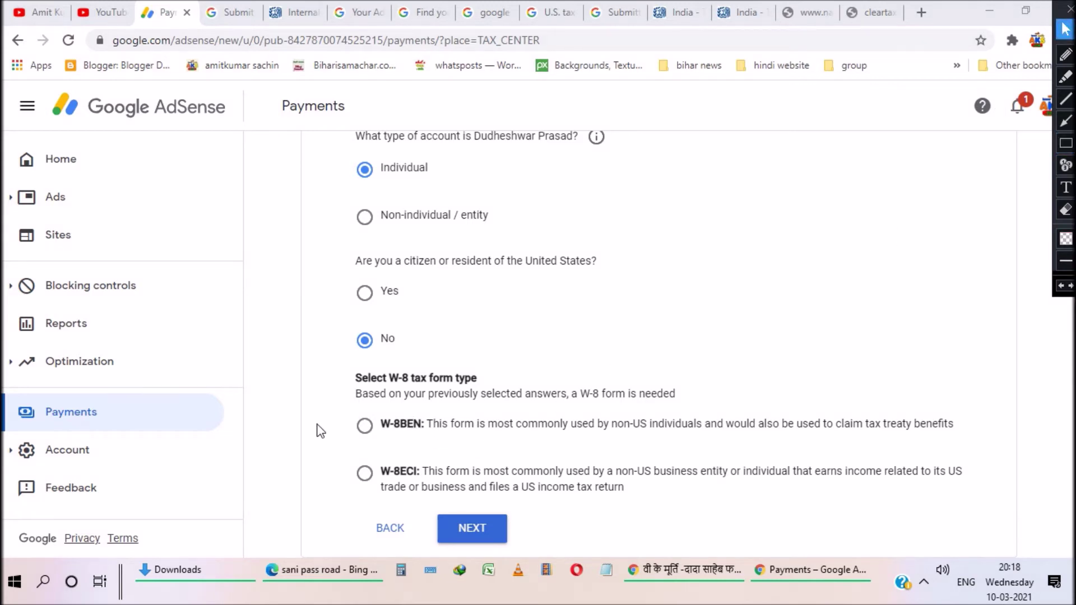
left_click(364, 426)
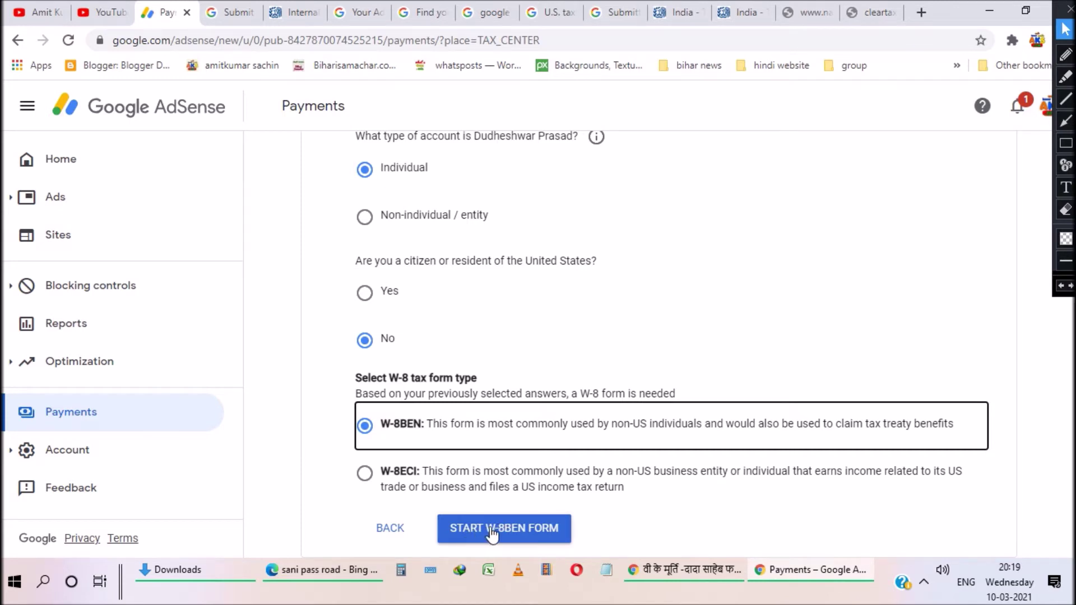
left_click(513, 532)
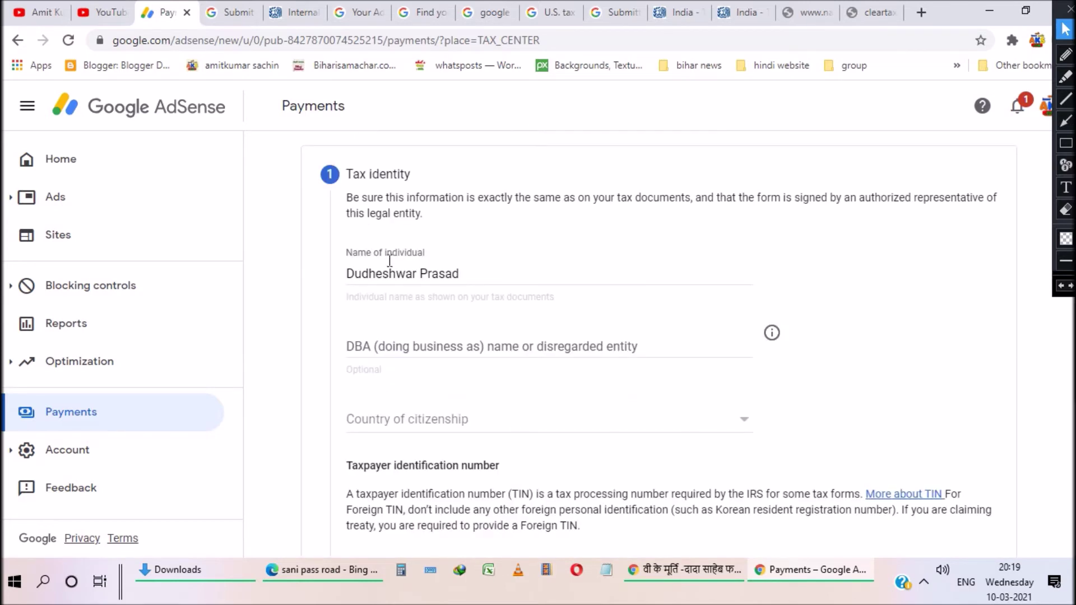
Review the individual's name field and read the explanation of the DBA or disregarded entity field
left_click(474, 282)
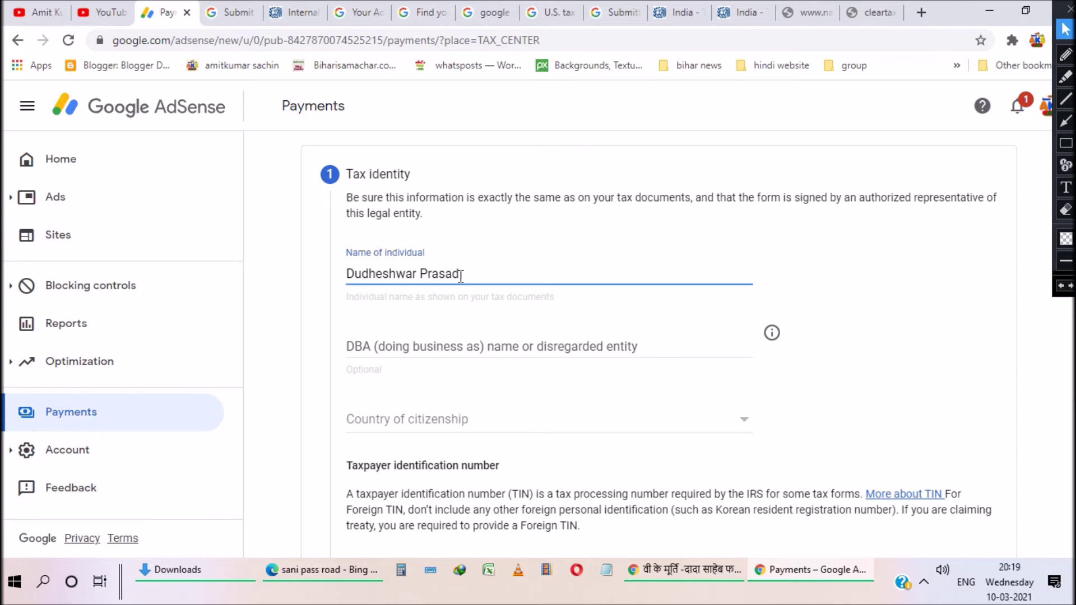
scroll(418, 270, "down", 1)
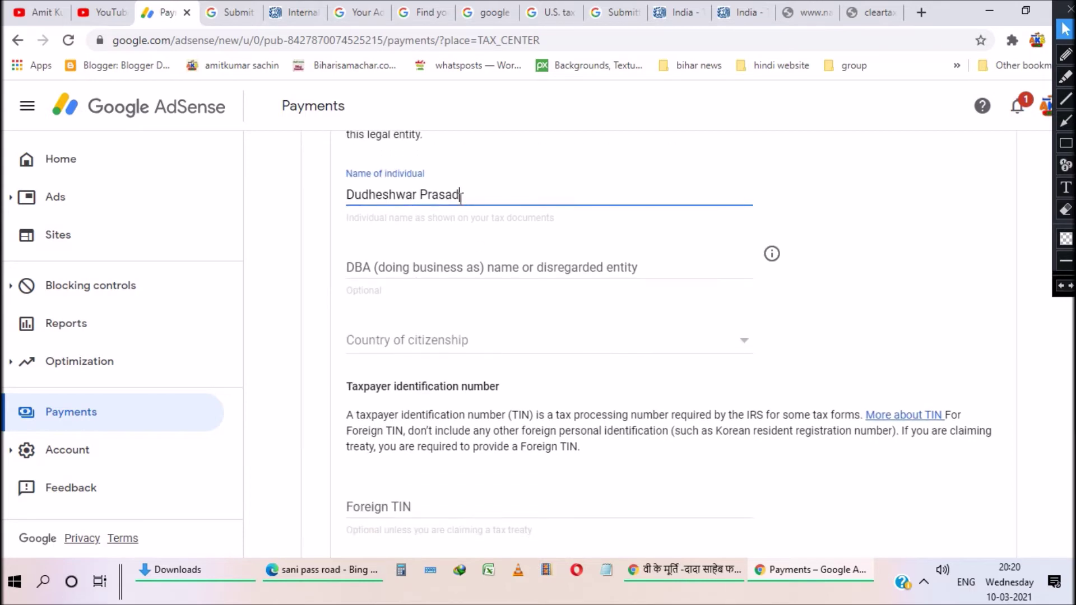
scroll(460, 197, "up", 1)
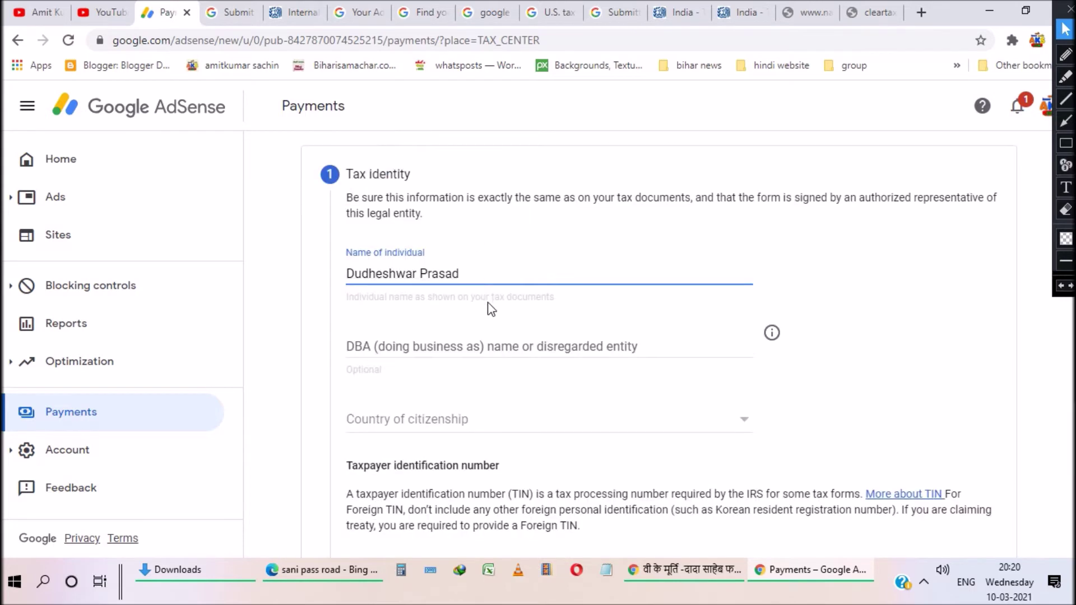
left_click(512, 347)
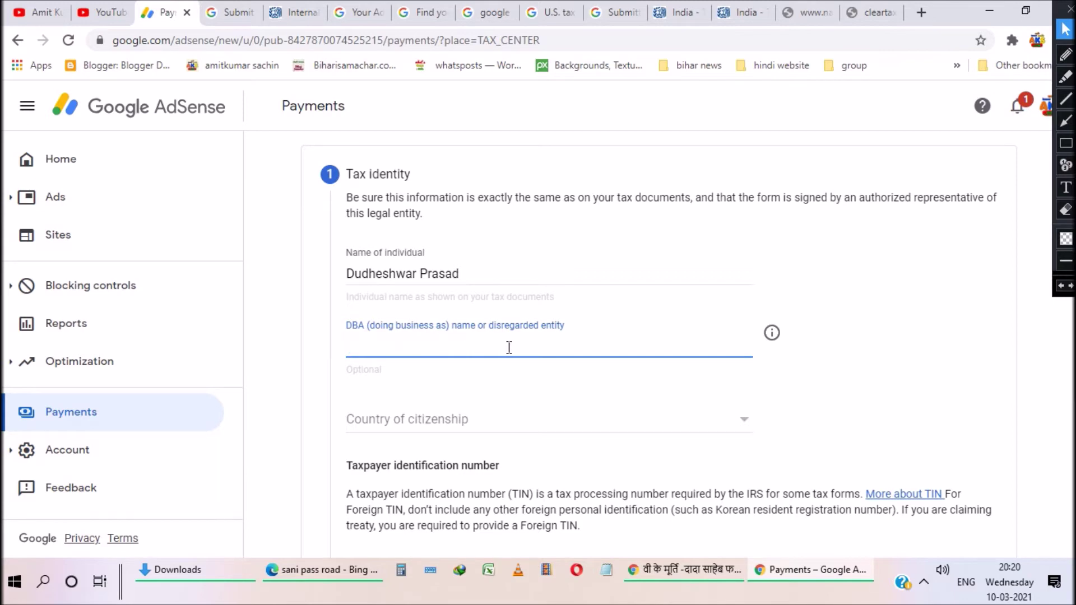
left_click(771, 335)
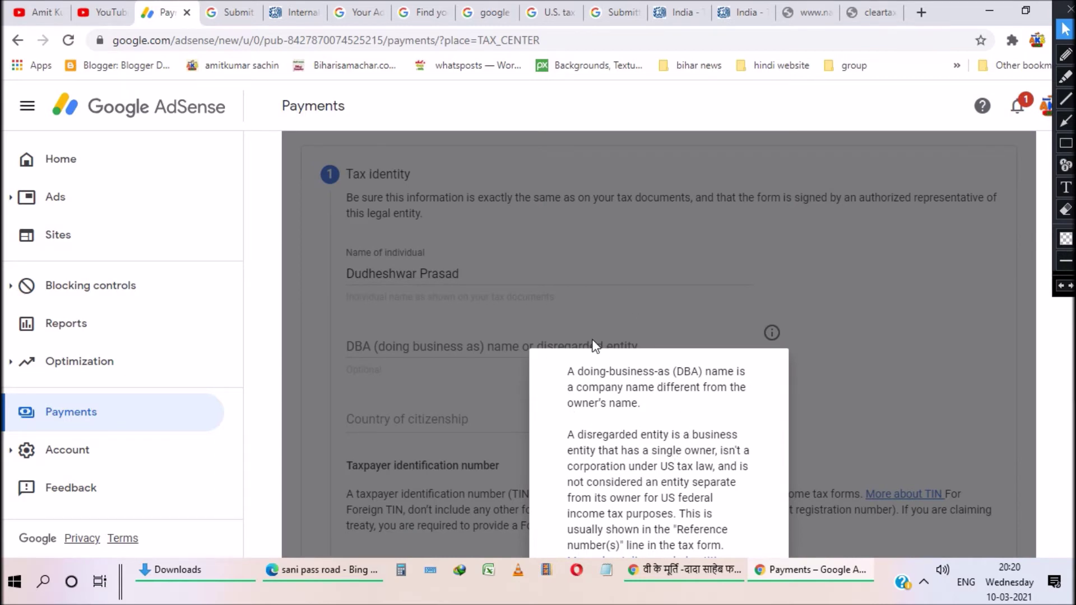
left_click(489, 349)
Set the country of citizenship to India in the Tax identity section
scroll(483, 365, "down", 1)
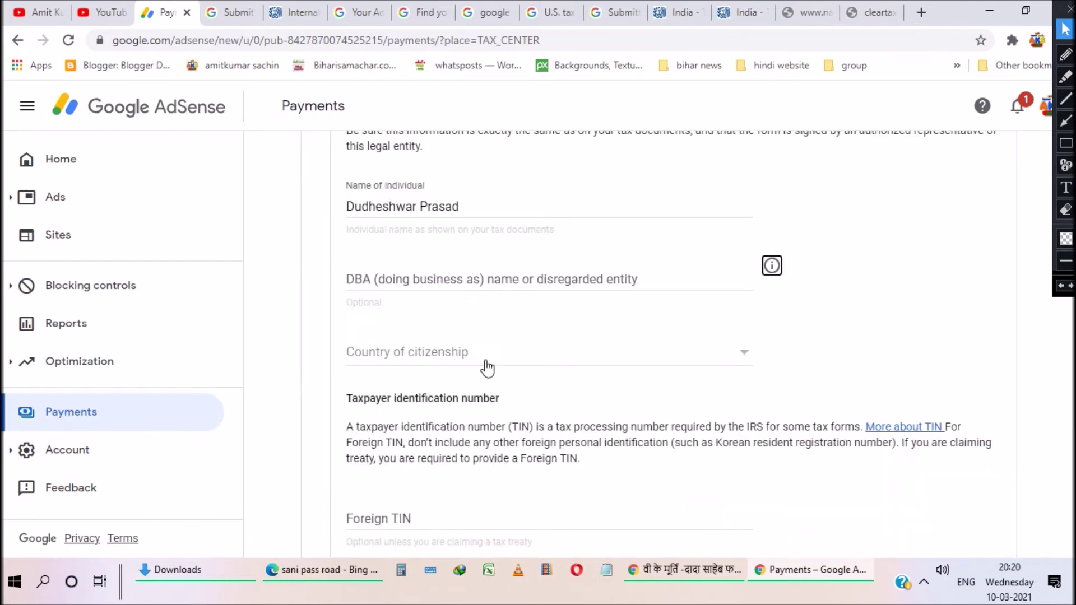
left_click(455, 358)
scroll(456, 359, "down", 15)
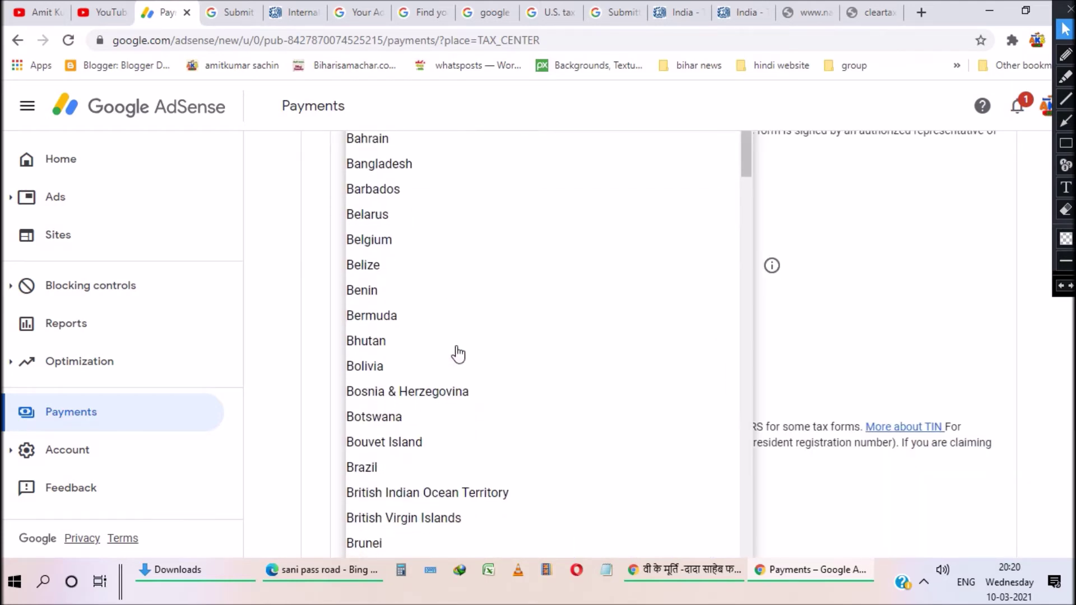
key("i")
left_click(442, 449)
Enter the individual's foreign TIN and continue from Tax identity to the Address section
scroll(439, 297, "down", 2)
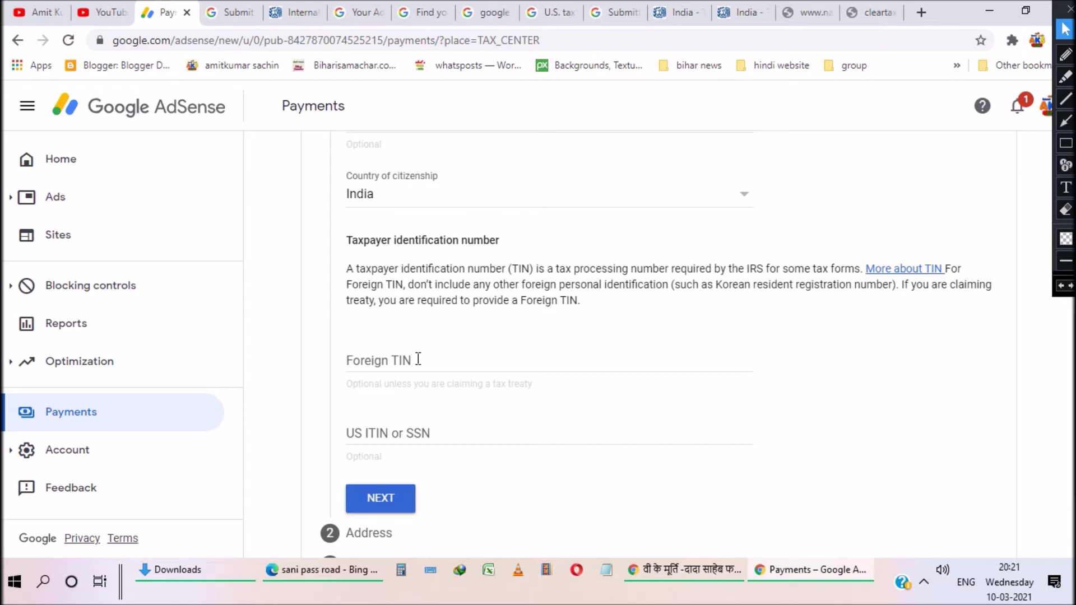
left_click(395, 362)
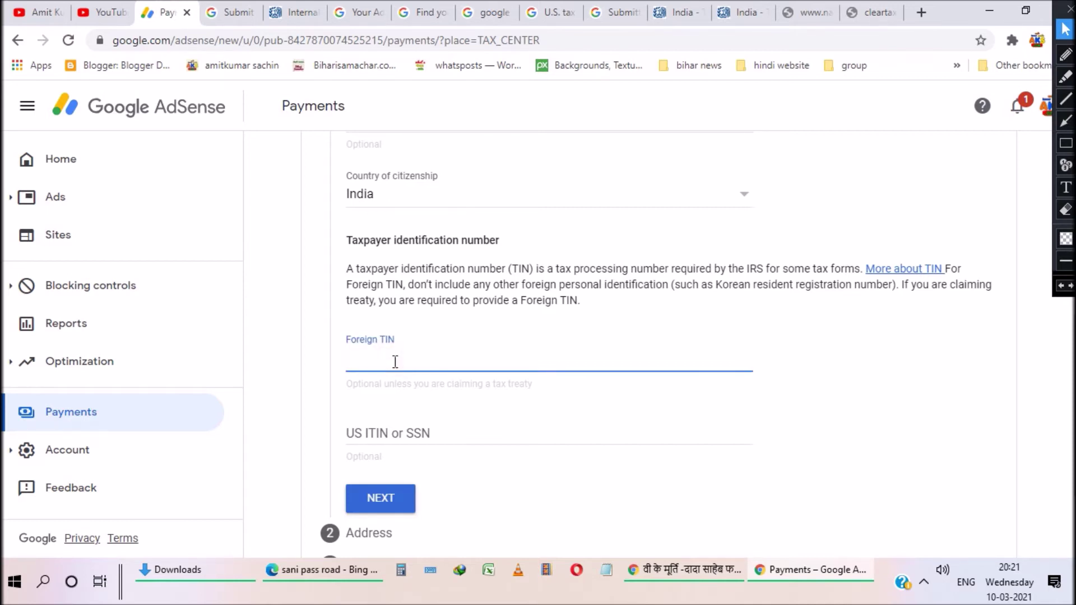
scroll(395, 362, "down", 3)
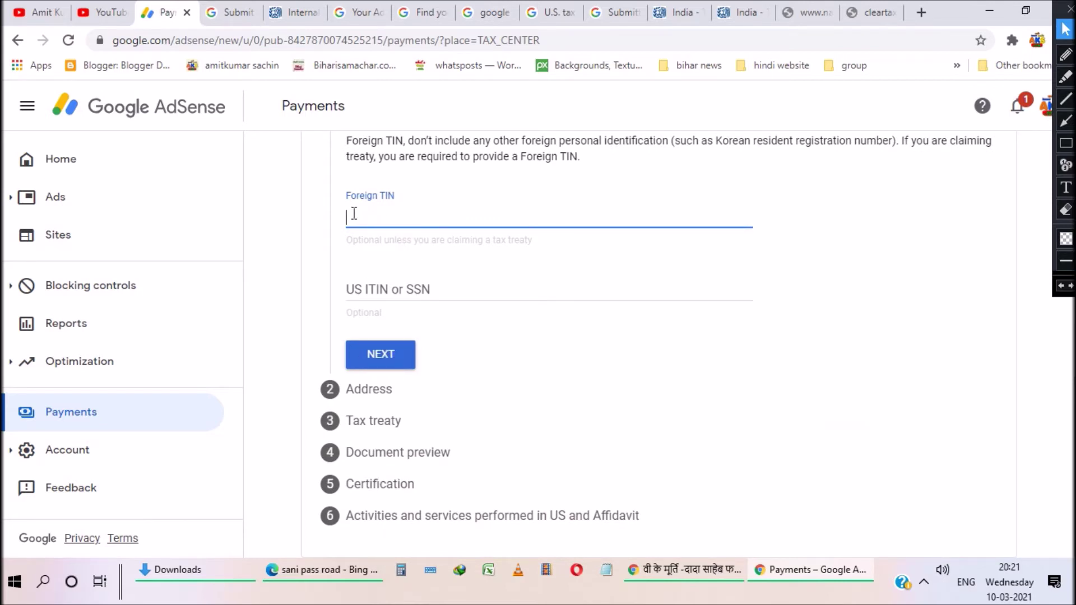
left_click(408, 354)
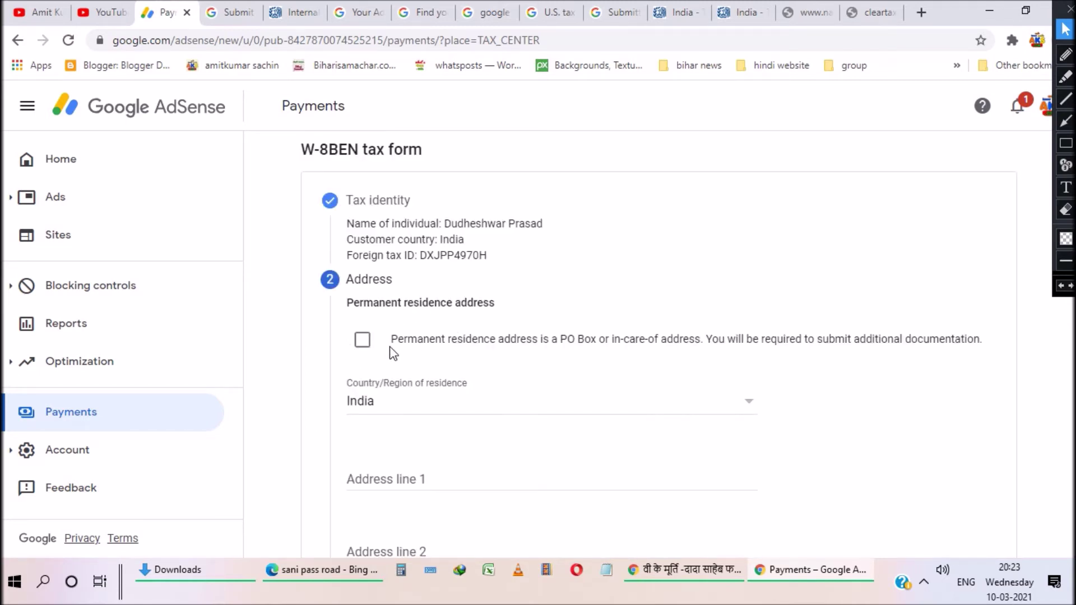
Fill in the permanent residence and mailing addresses, and continue to the Tax treaty section
scroll(312, 275, "down", 1)
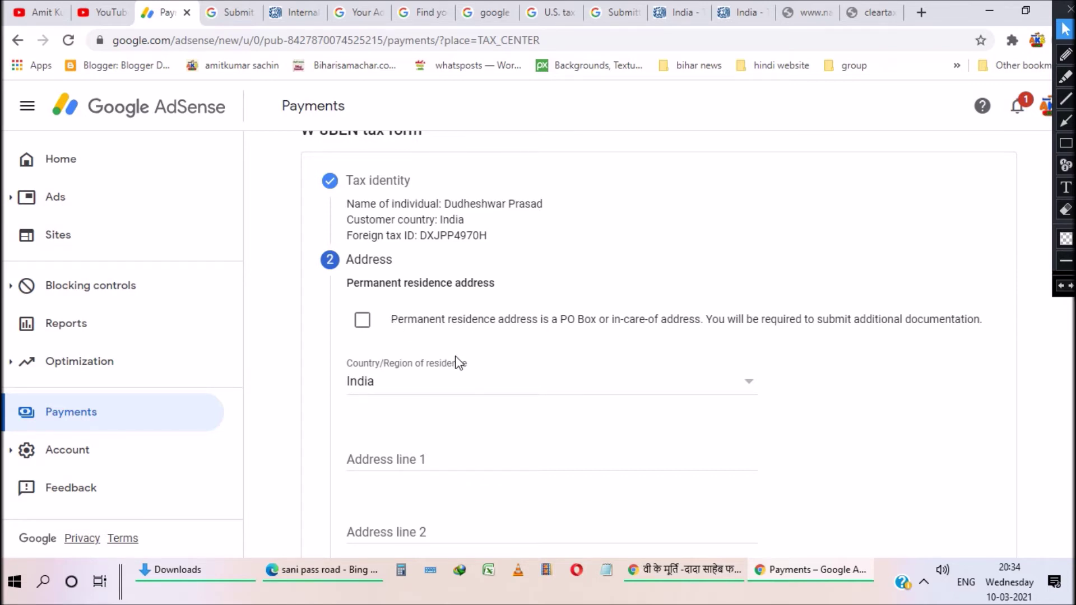
scroll(451, 360, "down", 7)
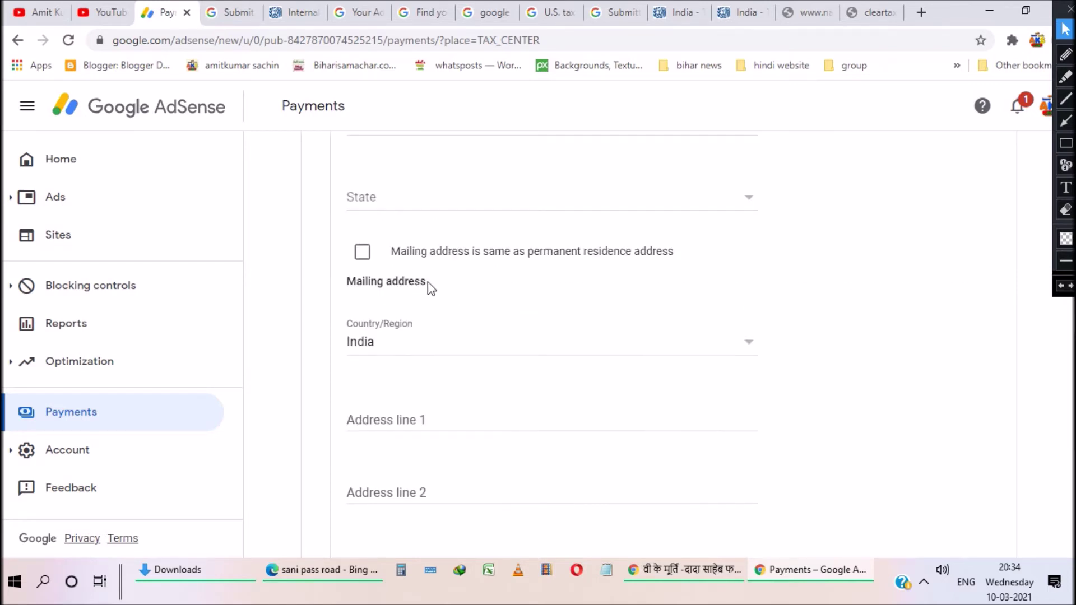
scroll(401, 340, "down", 5)
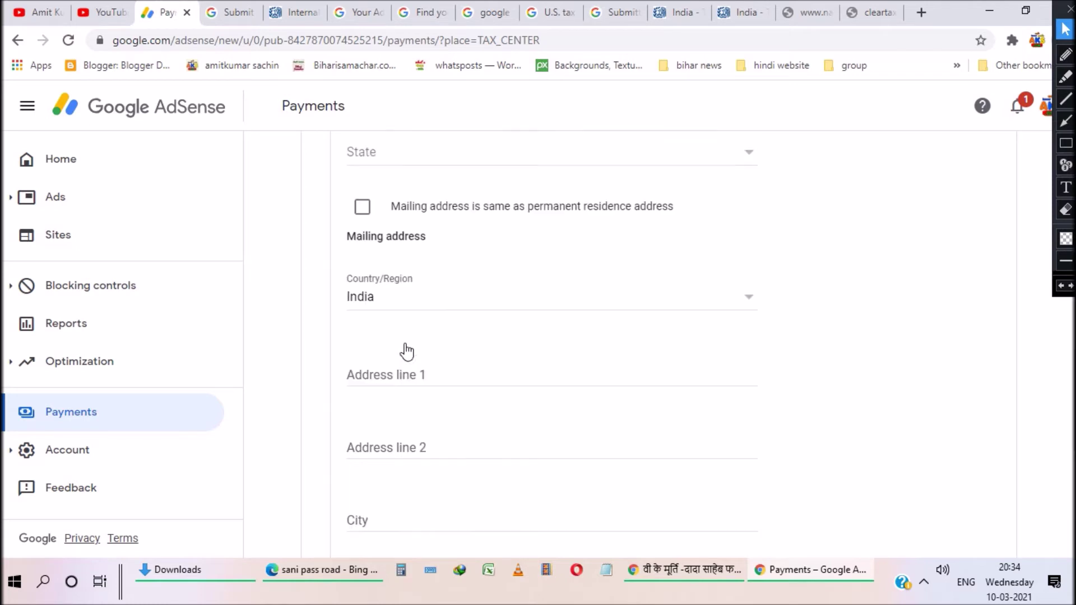
scroll(405, 343, "up", 4)
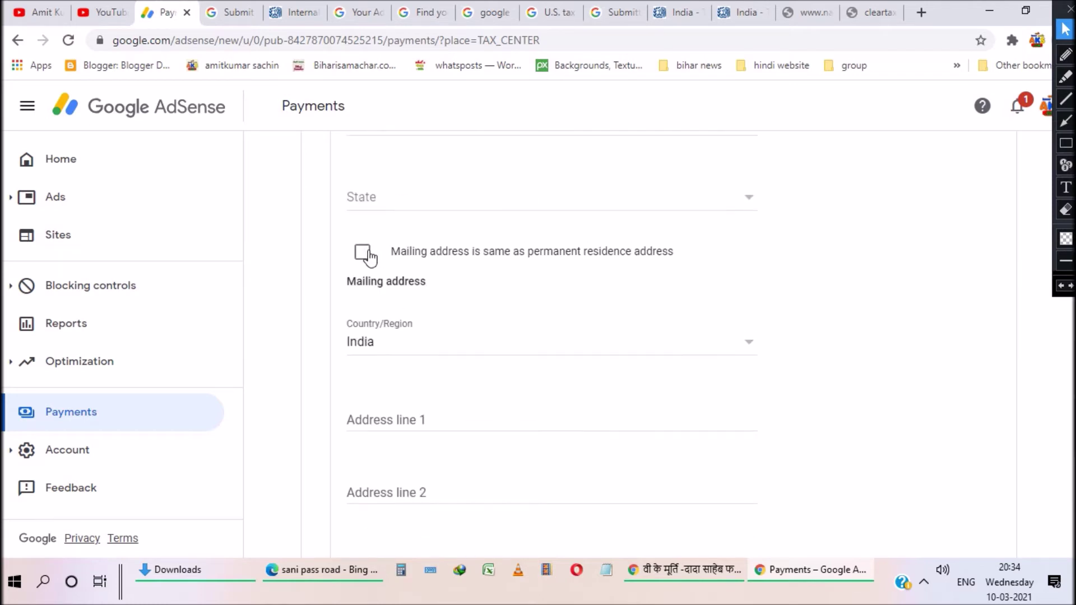
scroll(415, 291, "down", 6)
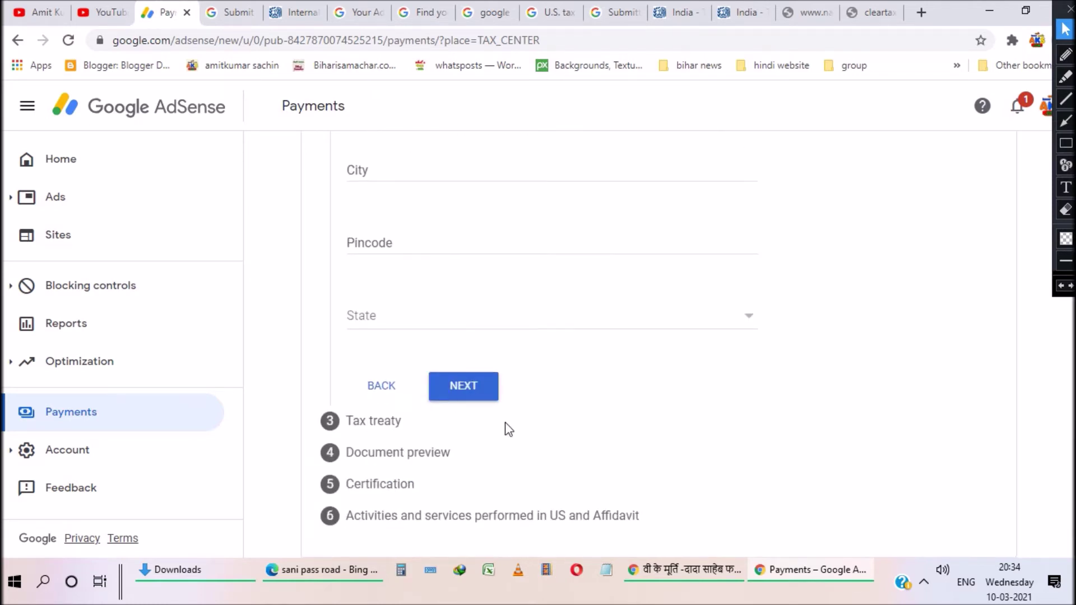
scroll(539, 368, "up", 9)
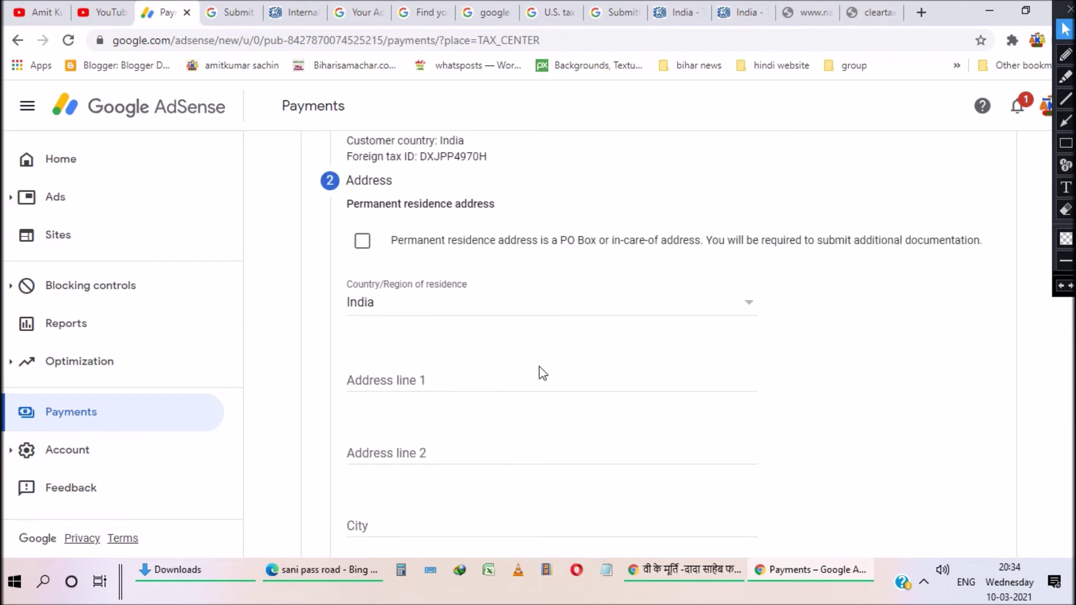
scroll(540, 369, "down", 3)
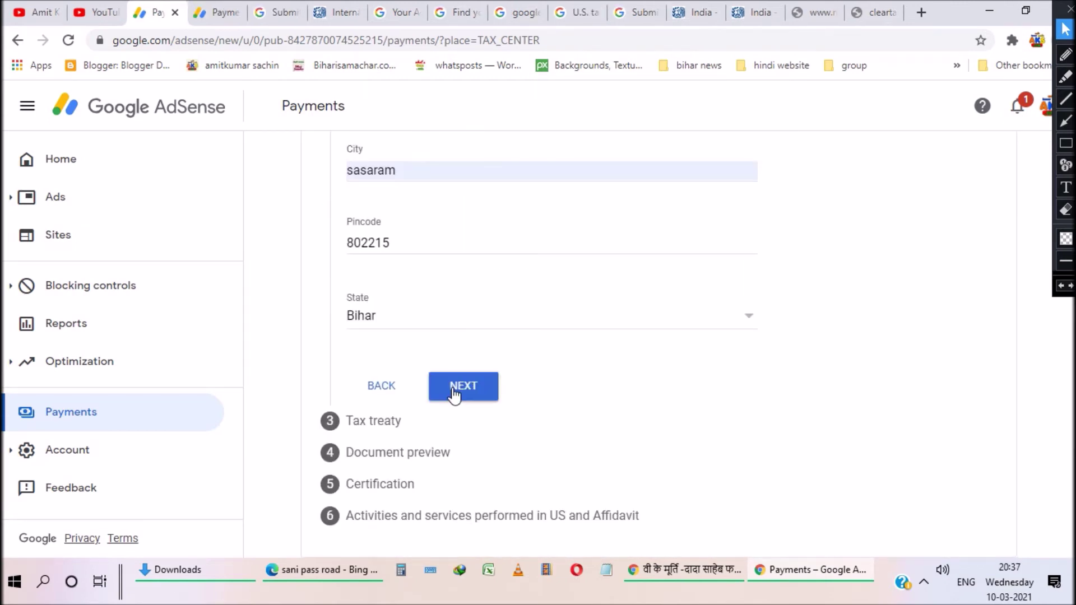
left_click(454, 392)
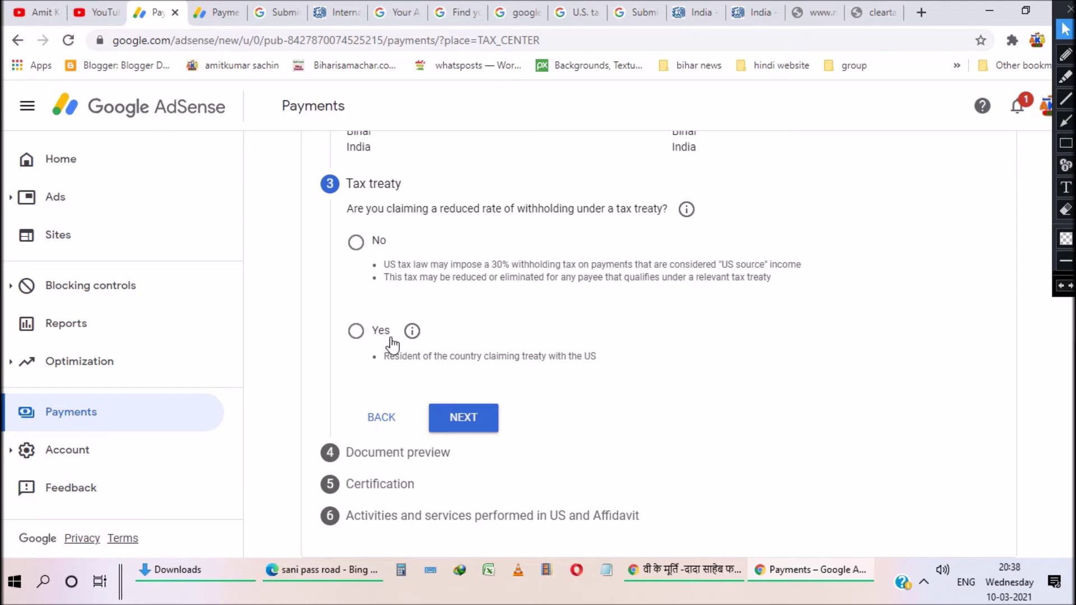
Read the explanation of claiming a tax treaty and open its page about income types and rates in a new tab
left_click(413, 331)
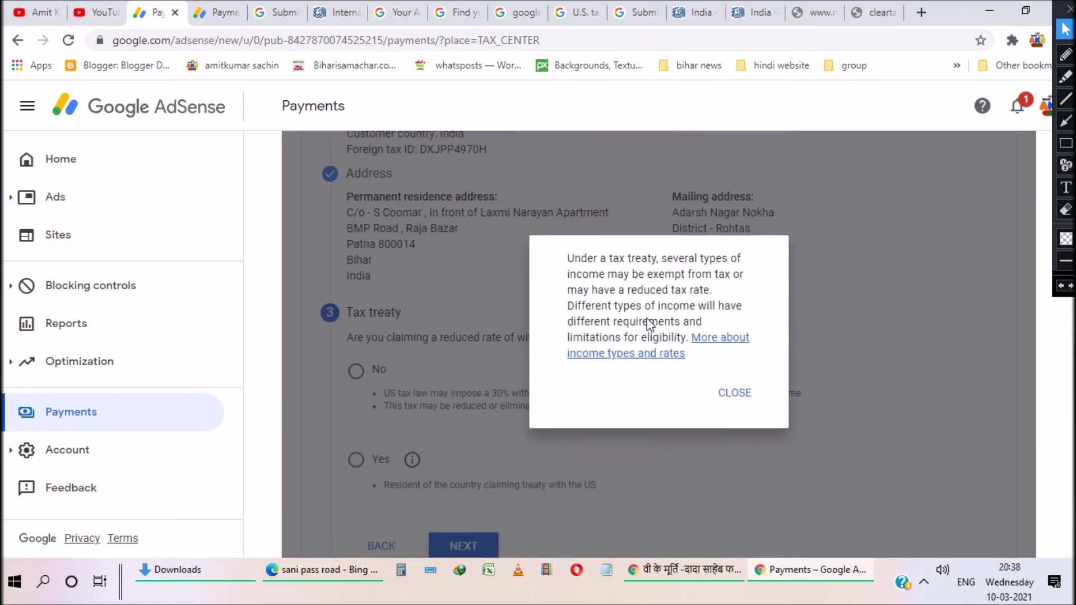
middle_click(616, 382)
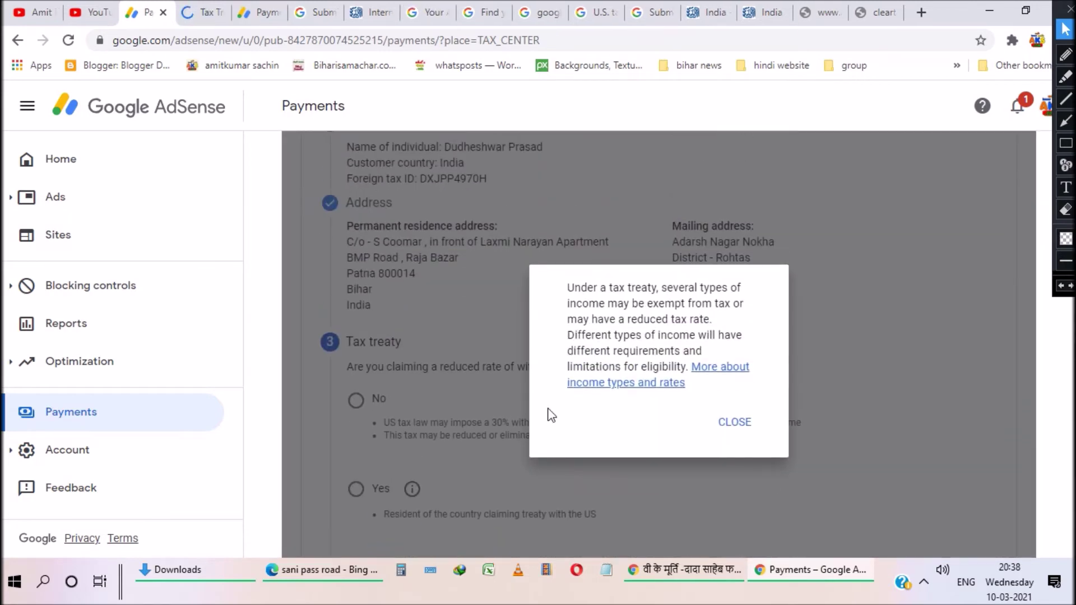
left_click(735, 423)
Claim a reduced withholding rate under a tax treaty, confirming residence in the treaty country and choosing India
scroll(360, 341, "down", 3)
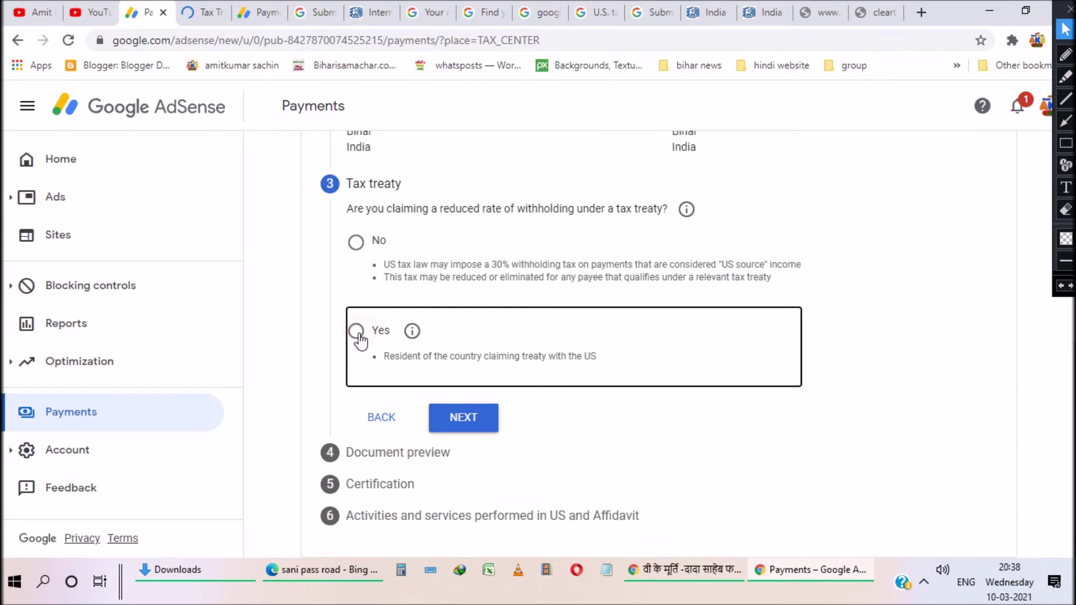
left_click(357, 334)
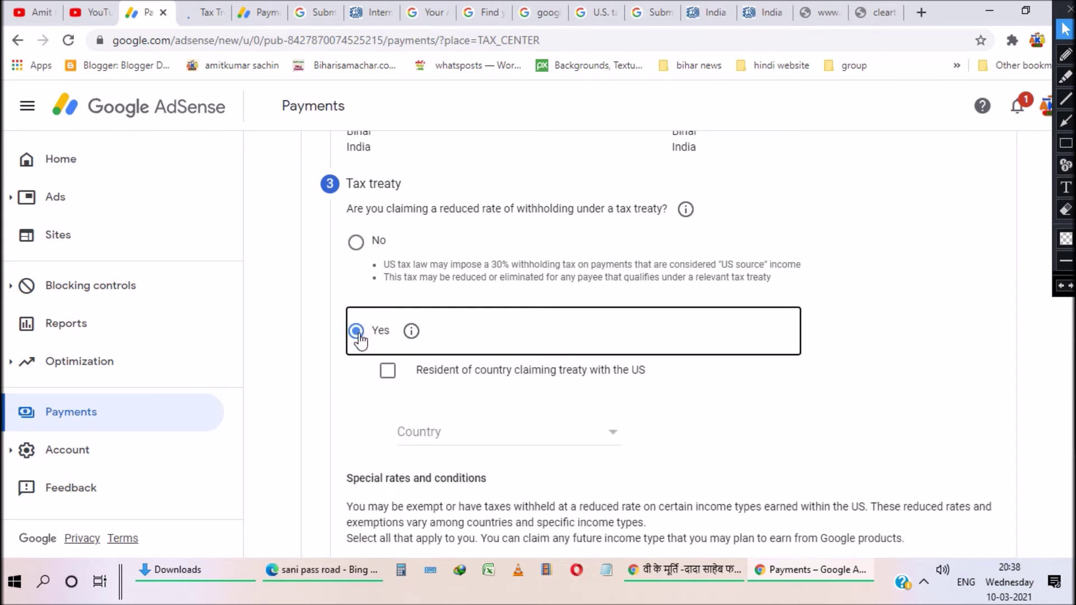
left_click(387, 374)
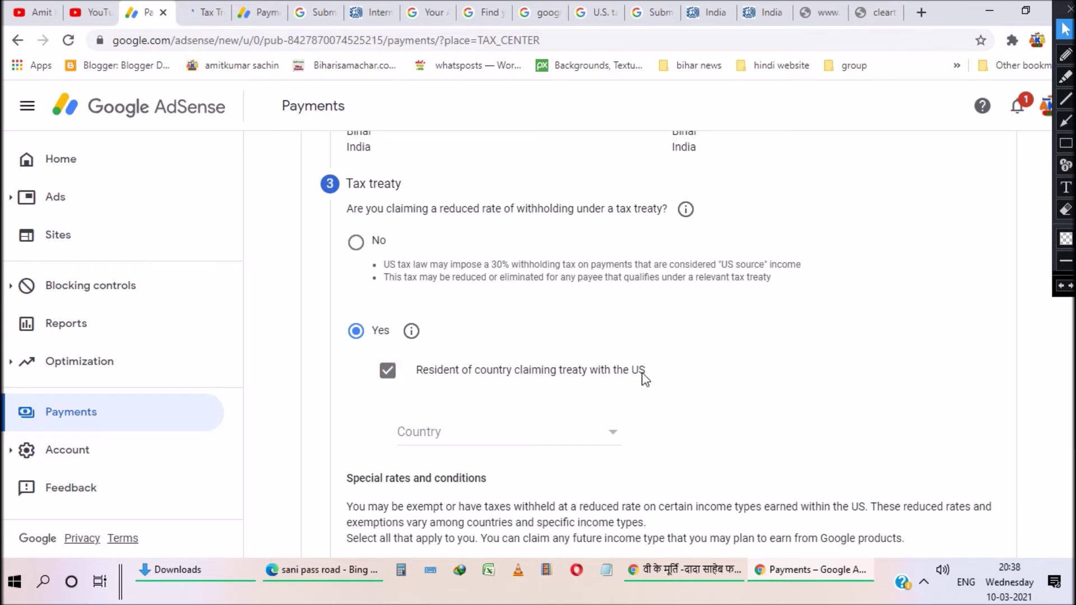
left_click(546, 431)
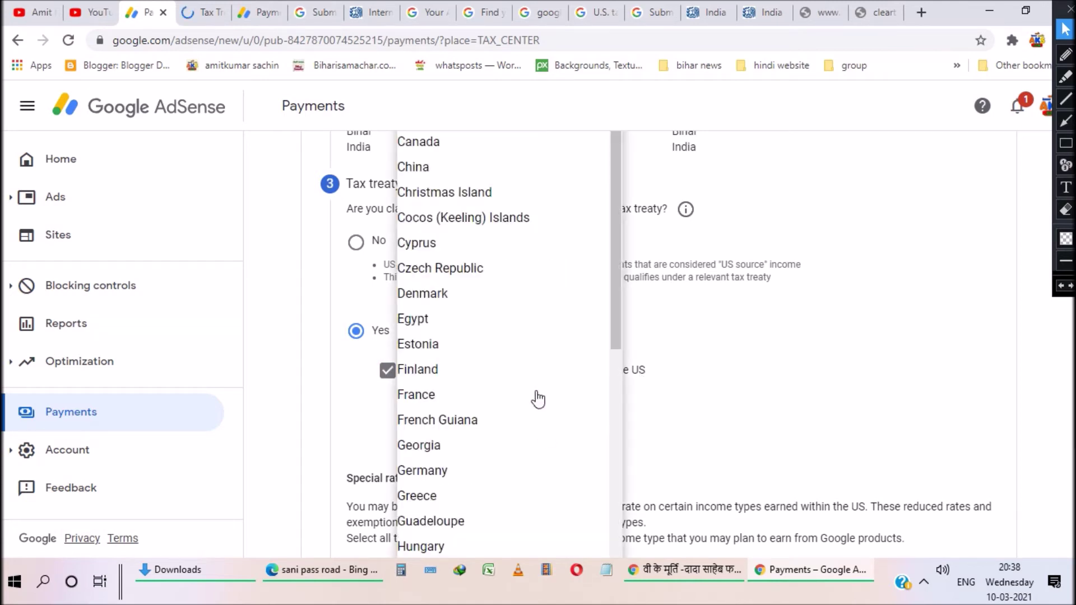
scroll(529, 377, "down", 5)
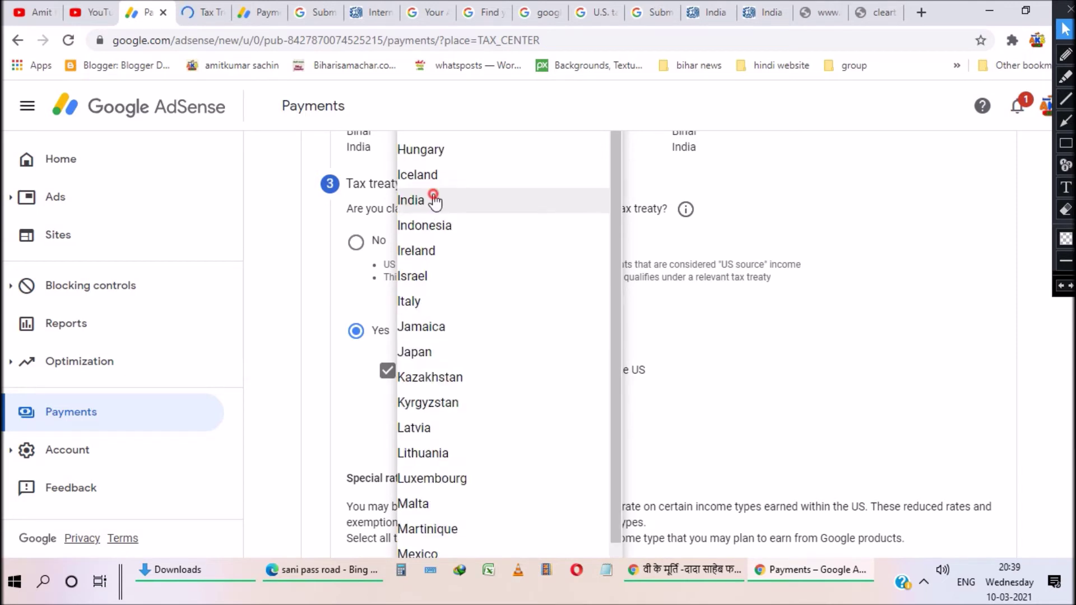
left_click(337, 456)
Claim Services (AdSense) income under Article 7 and paragraph 1 at the 0% reduced rate, and certify that the treaty terms are met
scroll(364, 426, "down", 3)
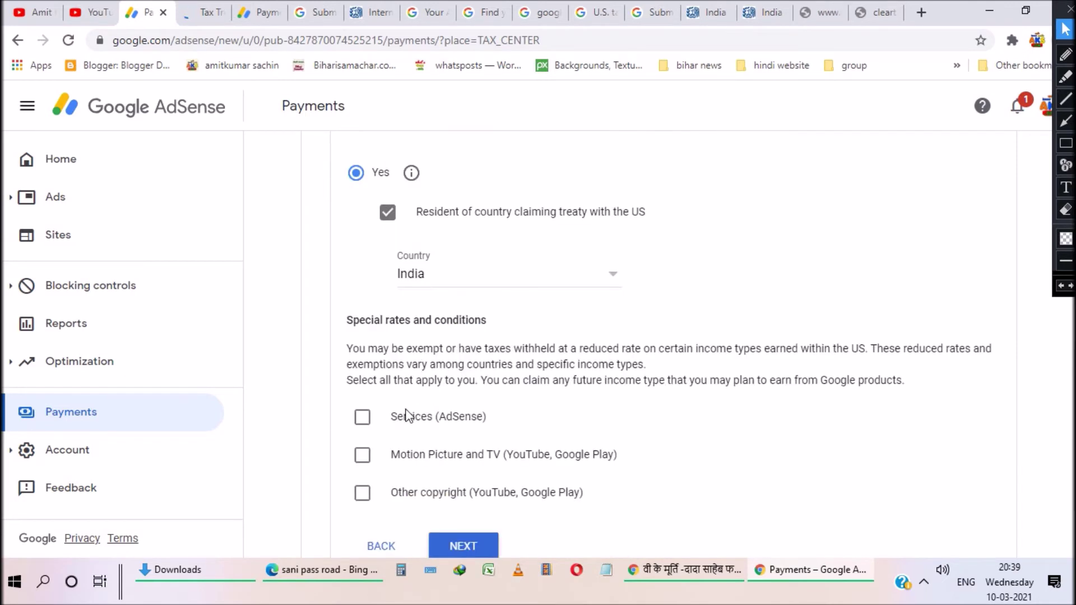
left_click(362, 418)
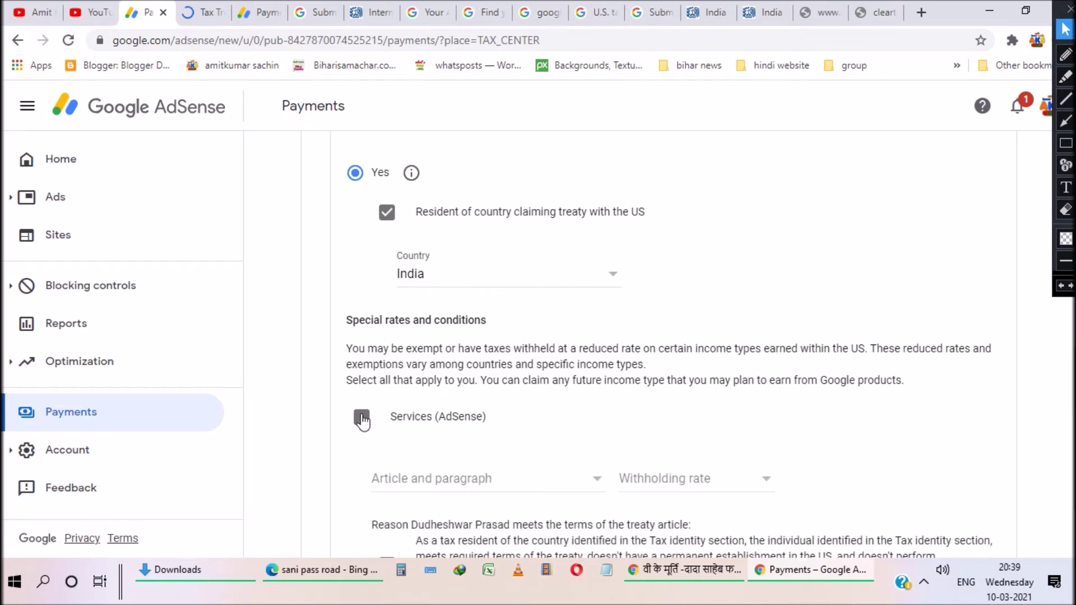
scroll(392, 417, "down", 1)
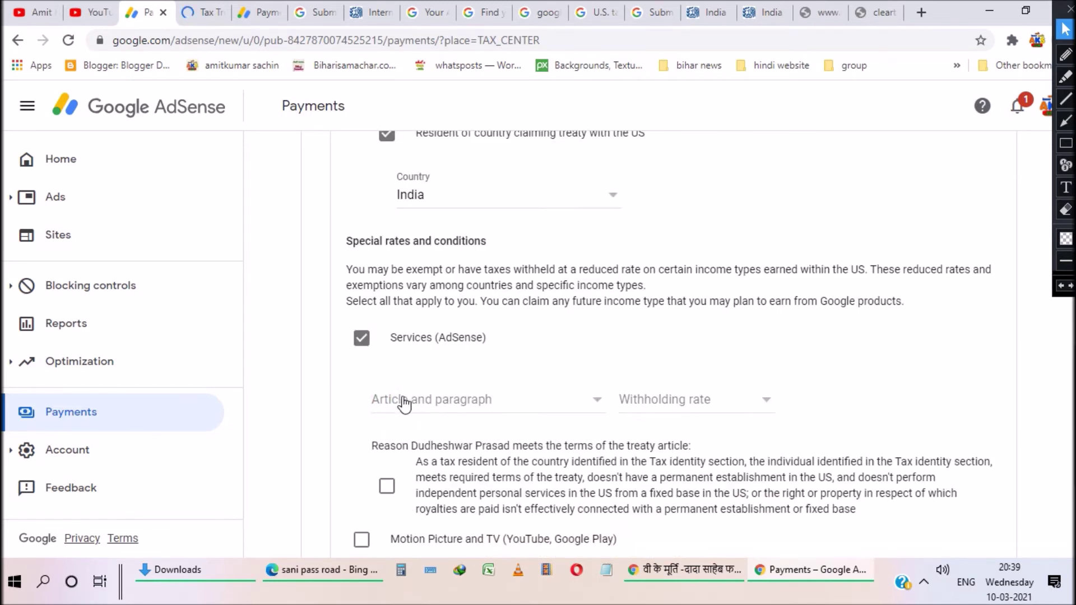
left_click(448, 400)
left_click(429, 426)
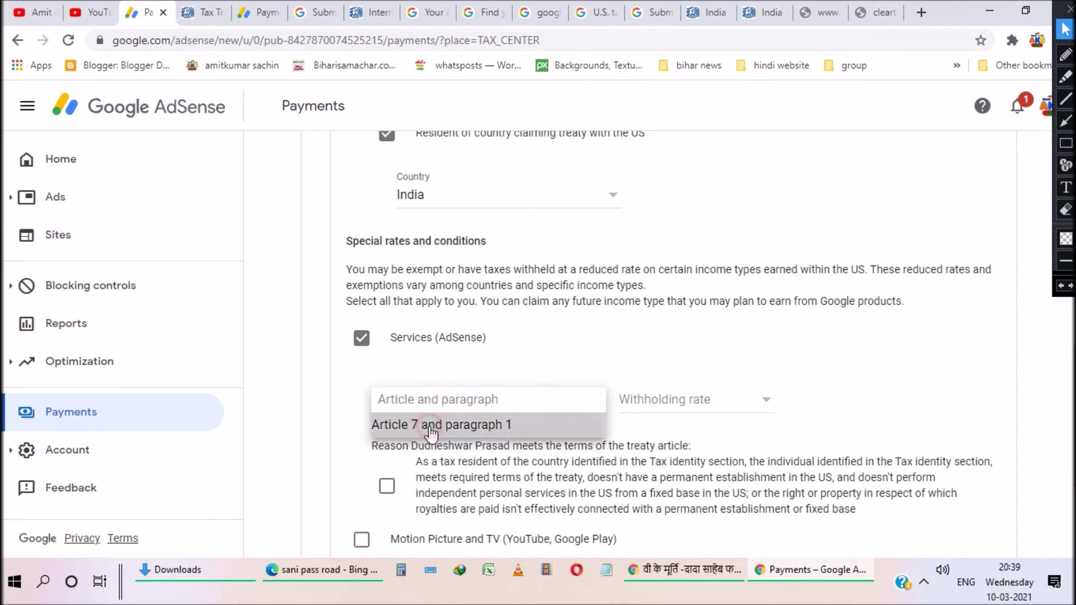
left_click(654, 399)
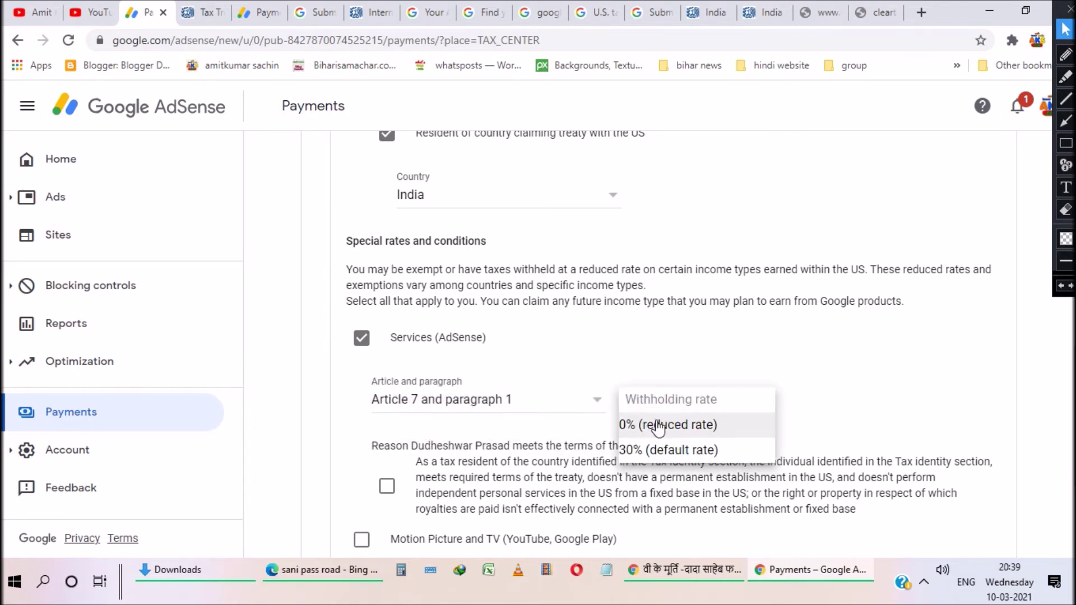
left_click(660, 425)
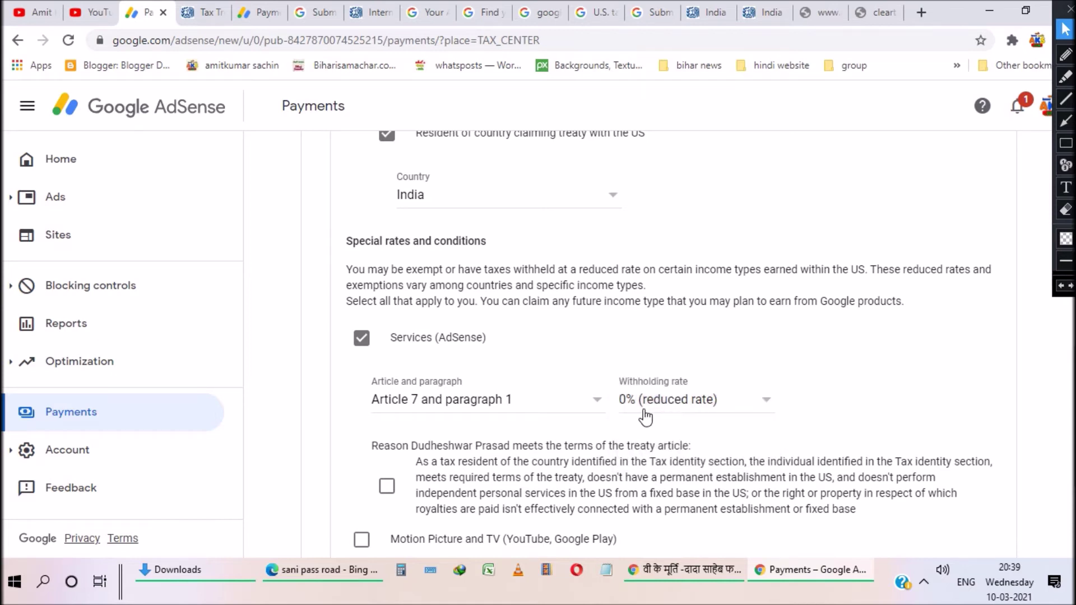
scroll(499, 466, "down", 3)
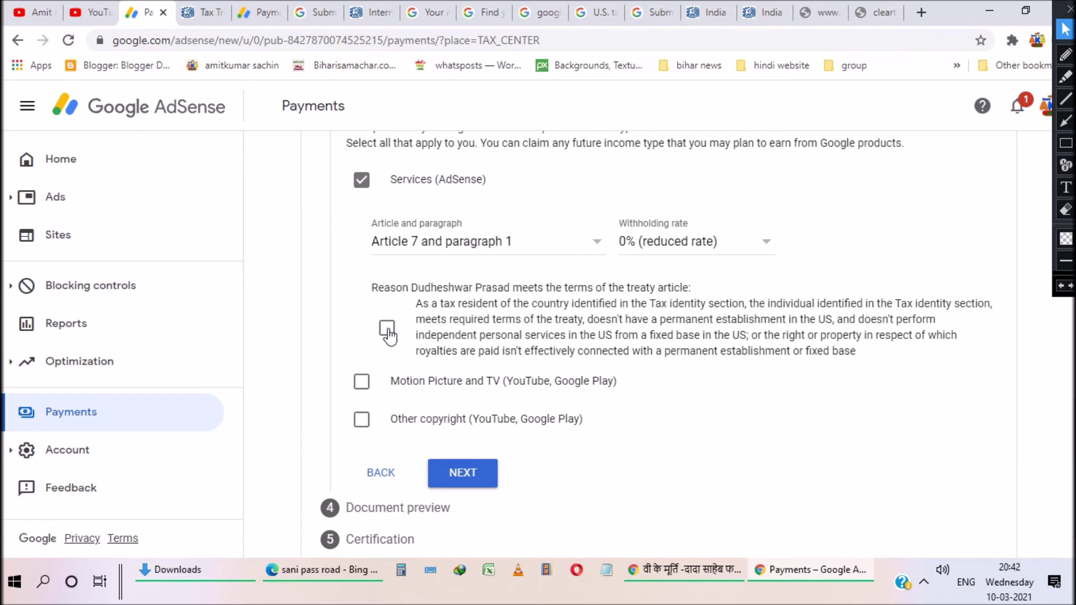
left_click(388, 331)
Claim Motion Picture and TV income under Article 12 and paragraph 2A II at the 15% reduced rate, certifying that the treaty terms are met
scroll(408, 372, "down", 1)
left_click(362, 327)
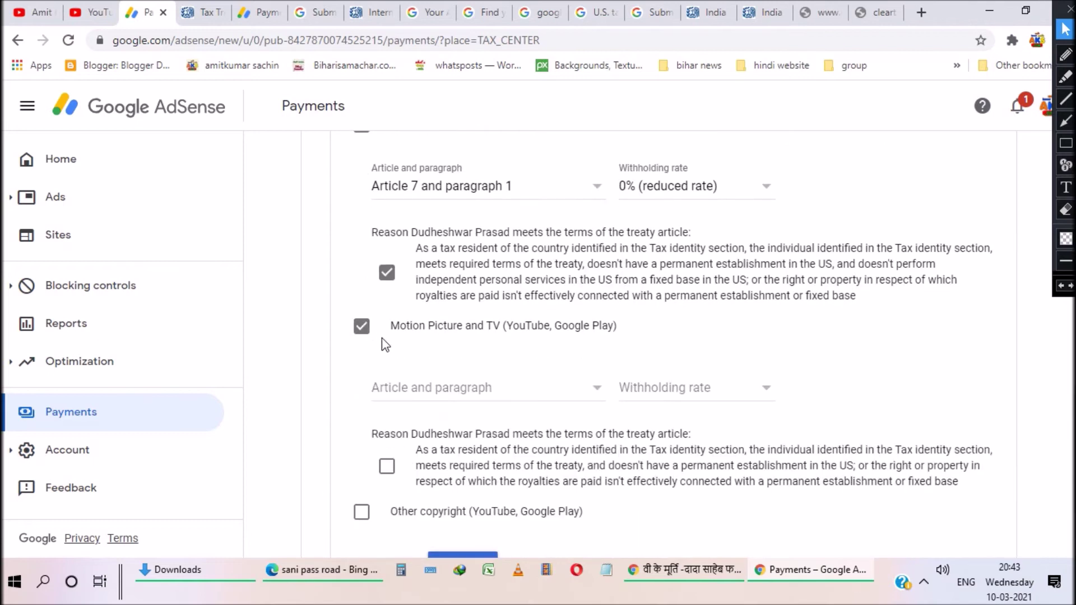
left_click(503, 389)
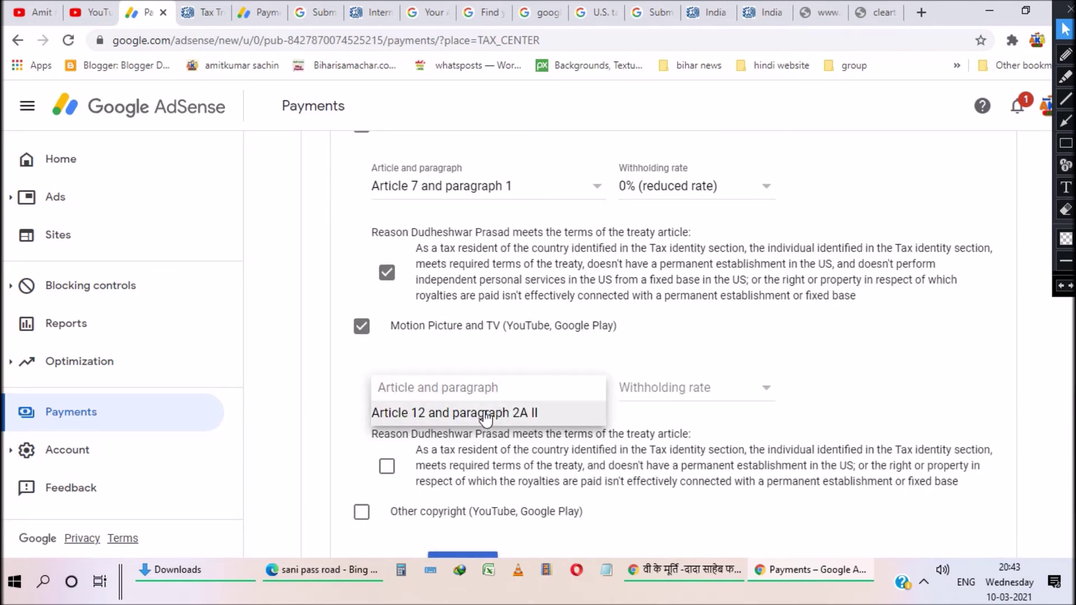
left_click(485, 416)
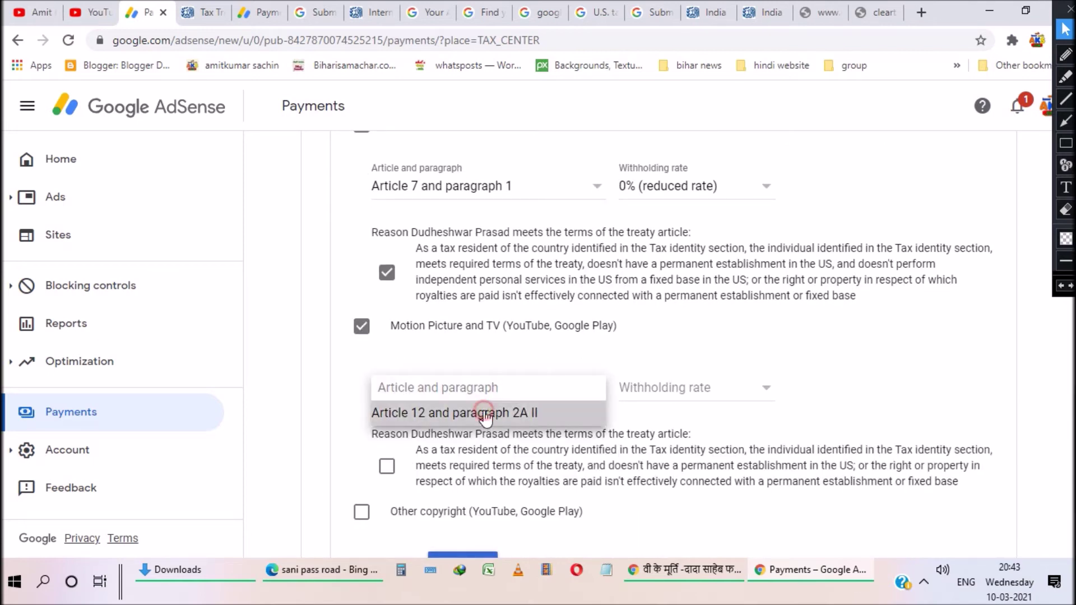
left_click(692, 390)
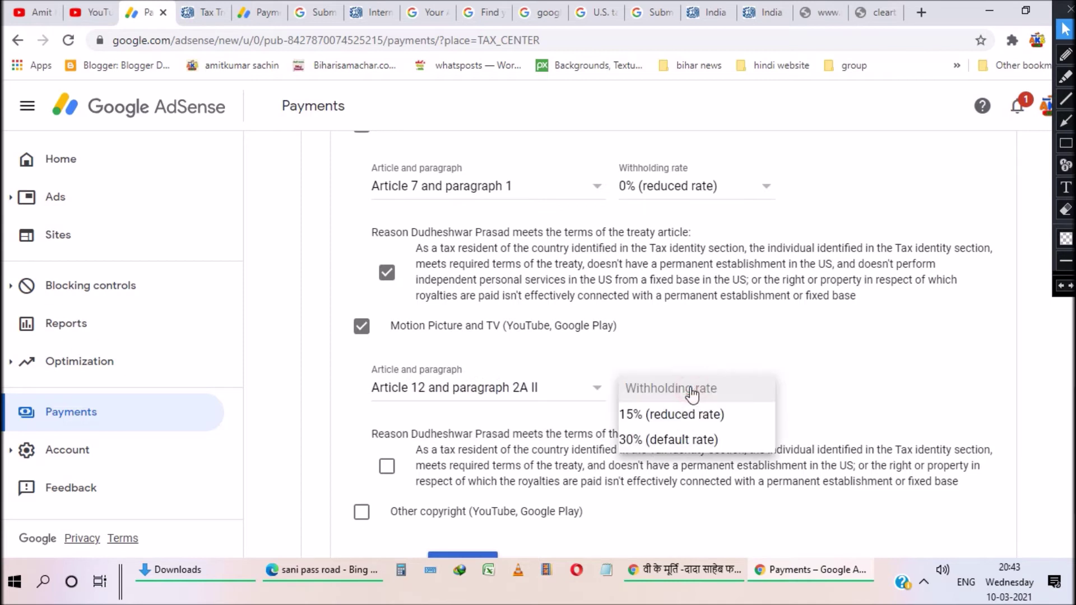
left_click(661, 416)
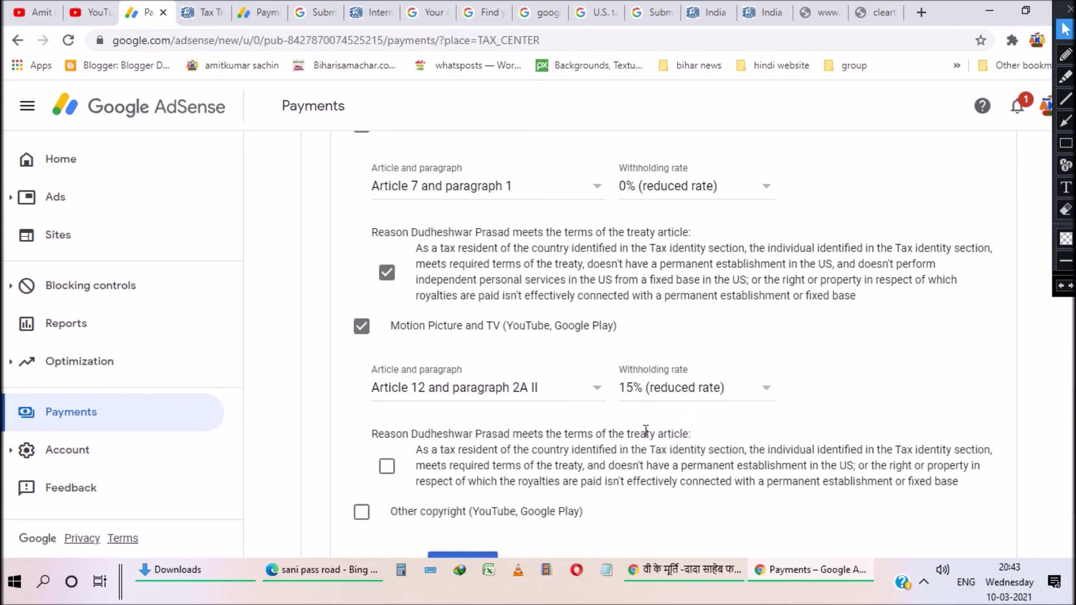
scroll(581, 409, "down", 1)
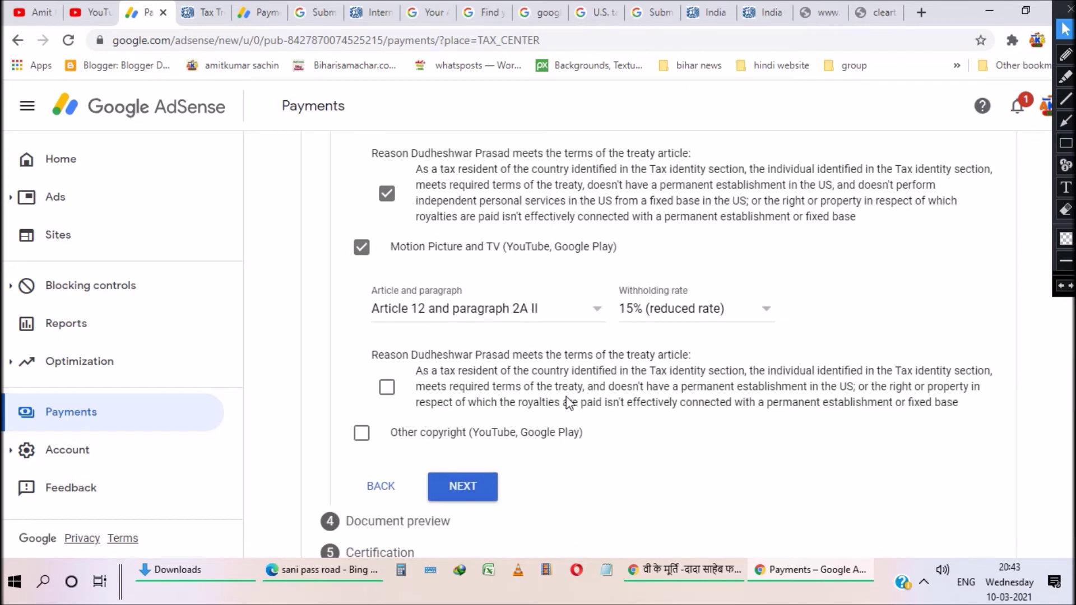
left_click(385, 387)
Claim Other copyright income under Article 12 and paragraph 2A II at the 15% reduced rate, certifying that the treaty terms are met
left_click(390, 432)
scroll(391, 432, "down", 1)
scroll(392, 431, "down", 1)
left_click(440, 345)
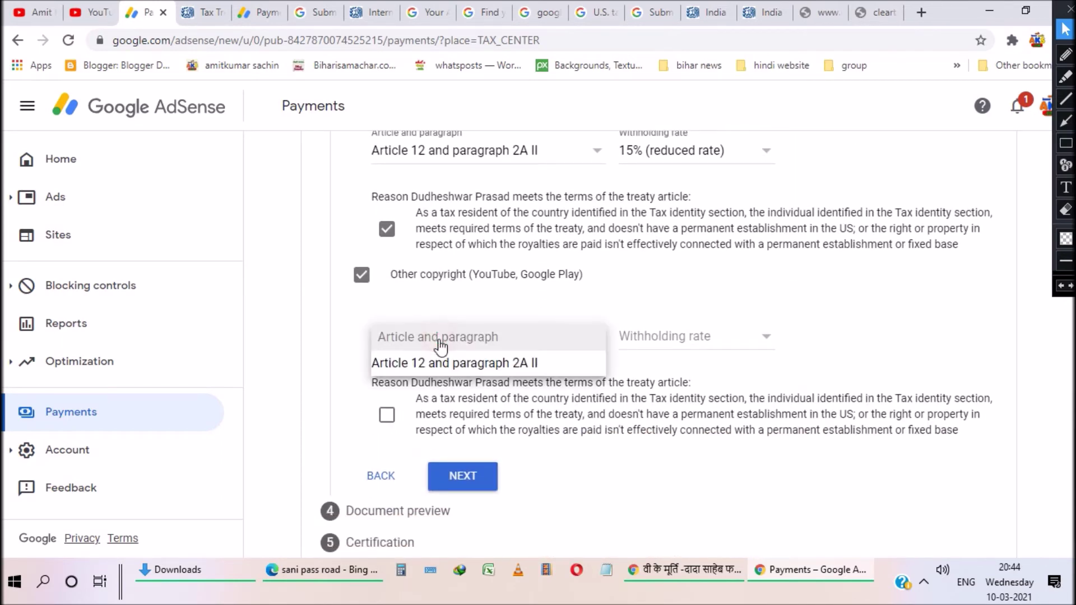
left_click(462, 362)
left_click(644, 339)
left_click(656, 361)
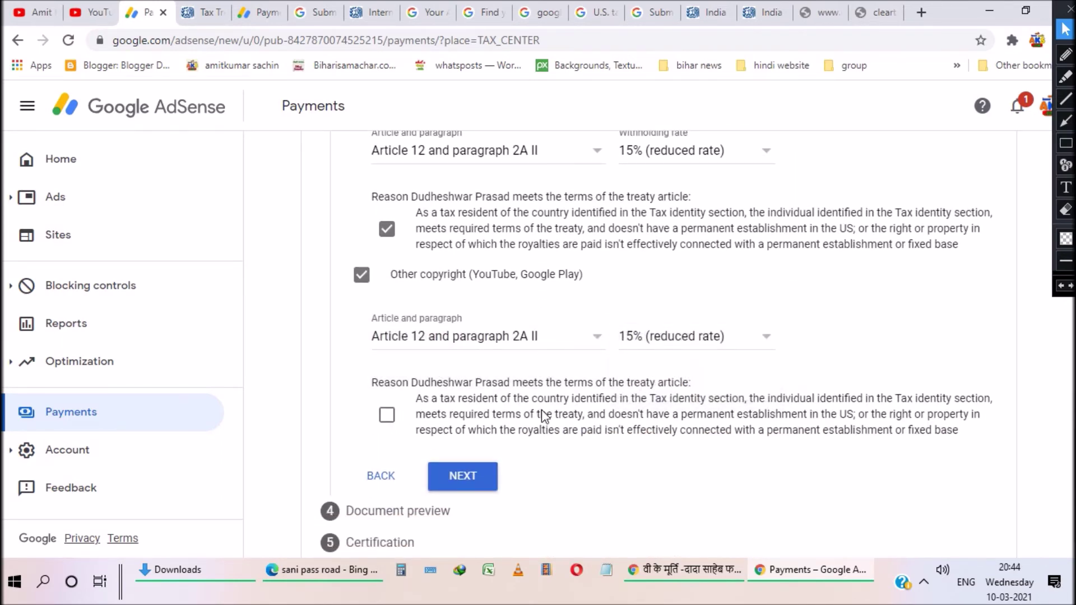
scroll(540, 418, "down", 1)
left_click(387, 356)
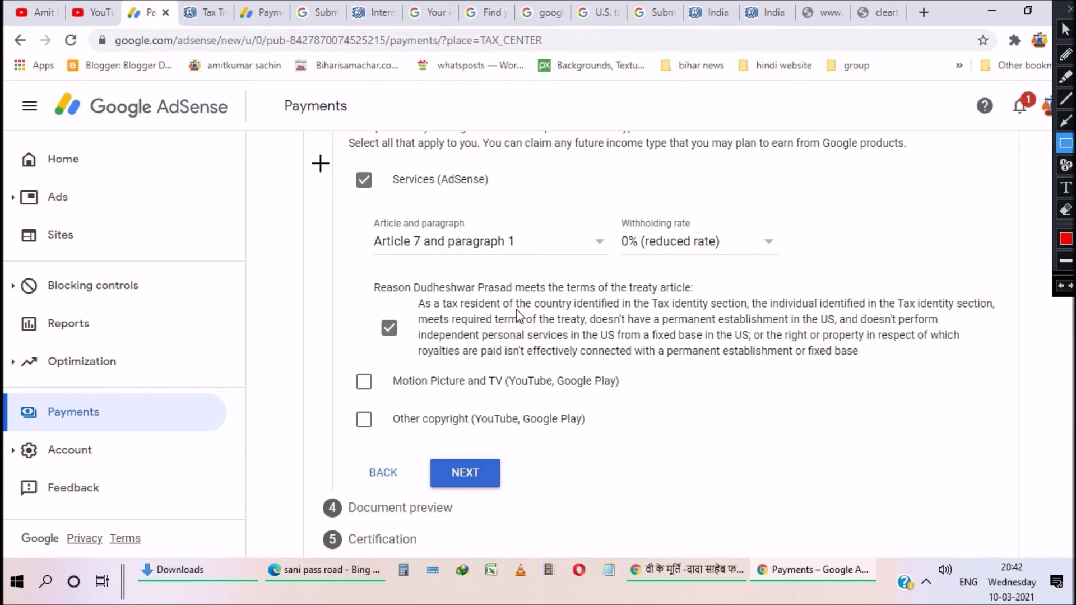
mouse_move(319, 163)
left_mouse_down()
mouse_move(395, 382)
mouse_move(811, 439)
mouse_move(951, 424)
mouse_move(1005, 447)
left_mouse_up()
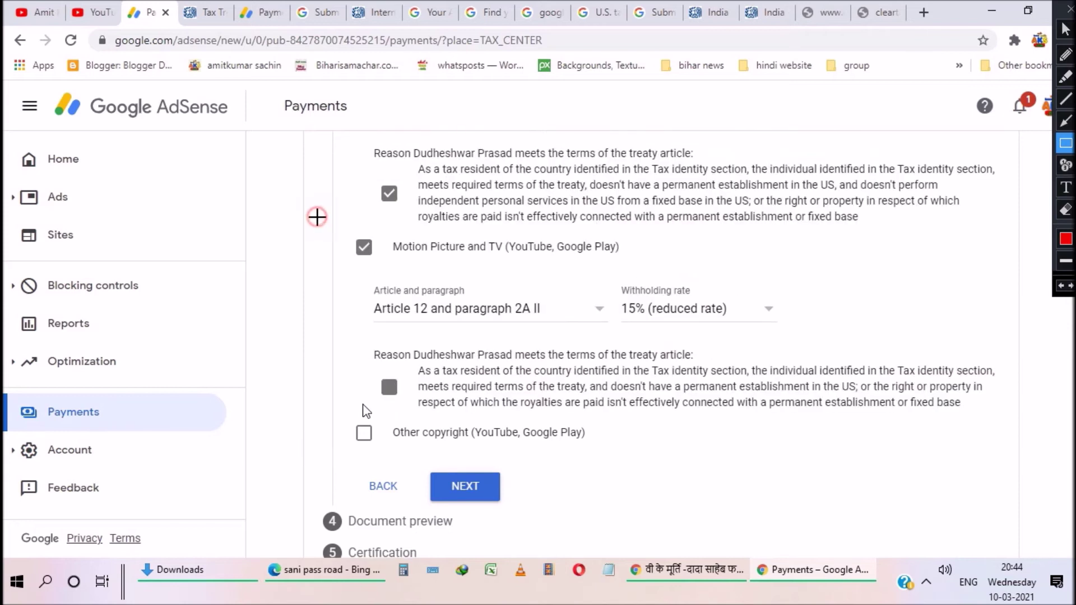
mouse_move(317, 217)
left_mouse_down()
mouse_move(362, 375)
mouse_move(778, 493)
mouse_move(1069, 477)
mouse_move(1036, 489)
left_mouse_up()
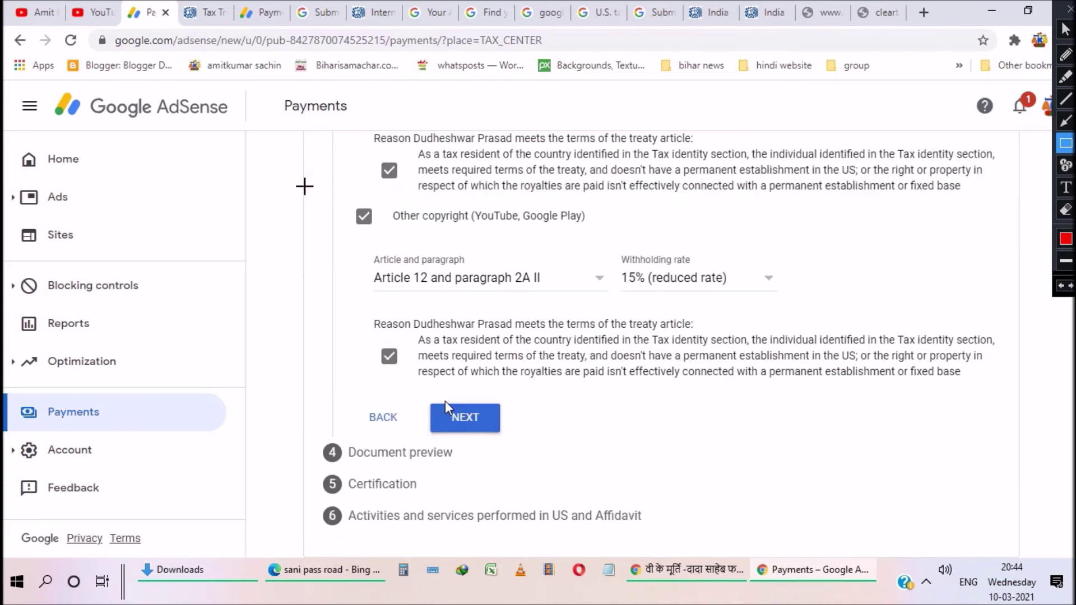
mouse_move(304, 186)
left_mouse_down()
mouse_move(331, 317)
mouse_move(746, 425)
mouse_move(1028, 417)
left_mouse_up()
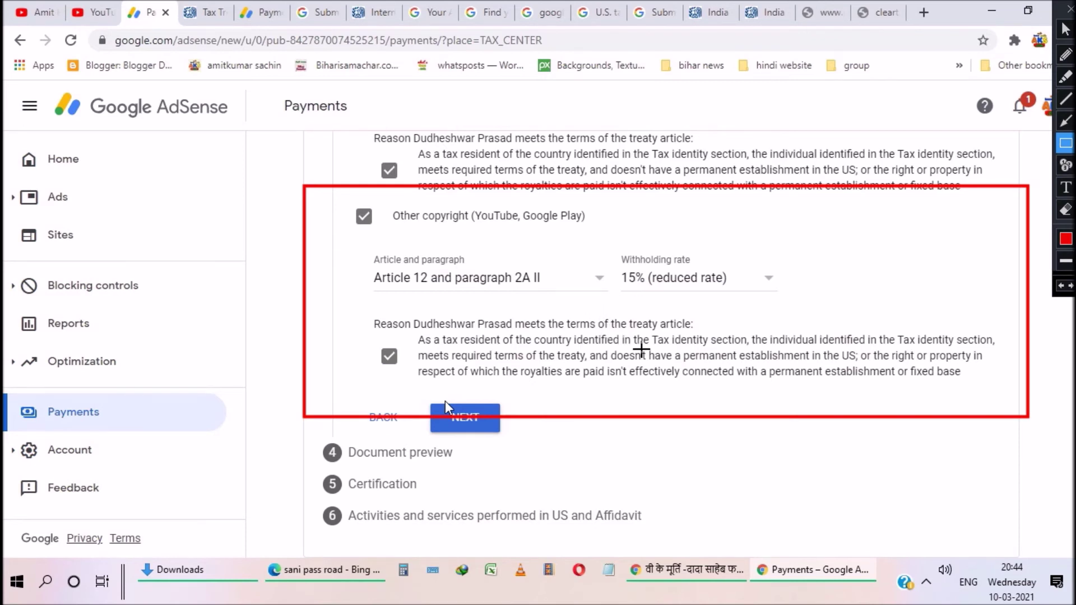
key("Escape")
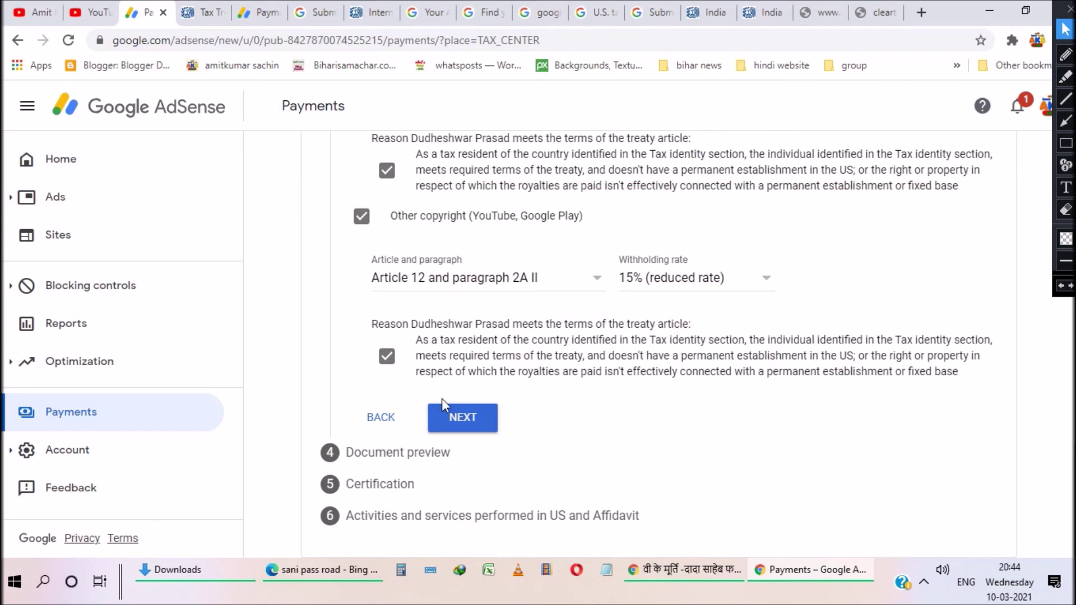
Open the Default Form W-8BEN preview in a new tab from Document preview, and confirm the generated tax documents to continue to Certification
left_click(460, 418)
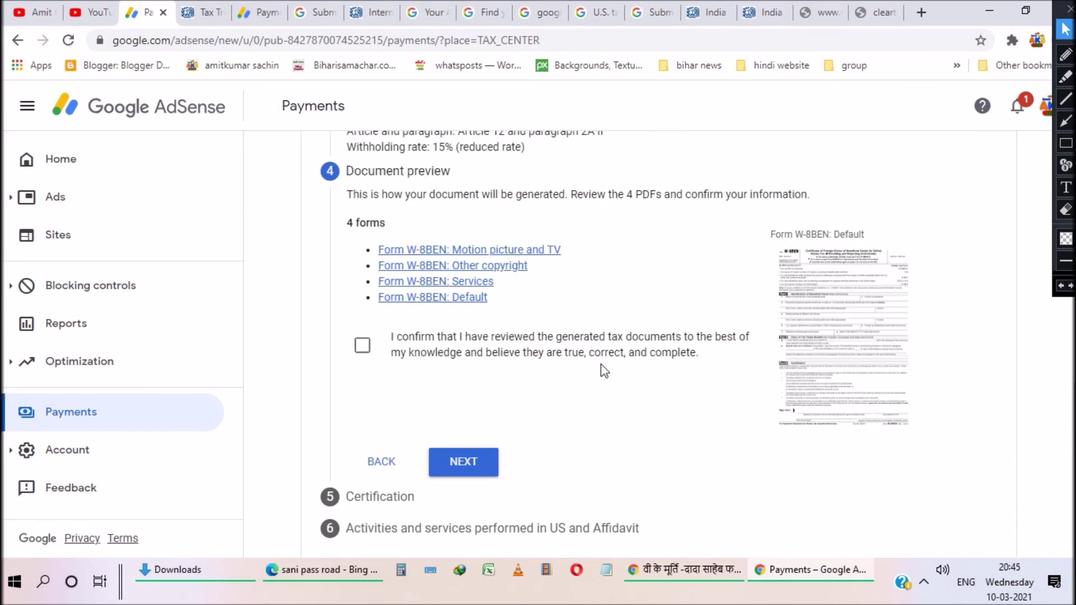
right_click(841, 292)
left_click(855, 306)
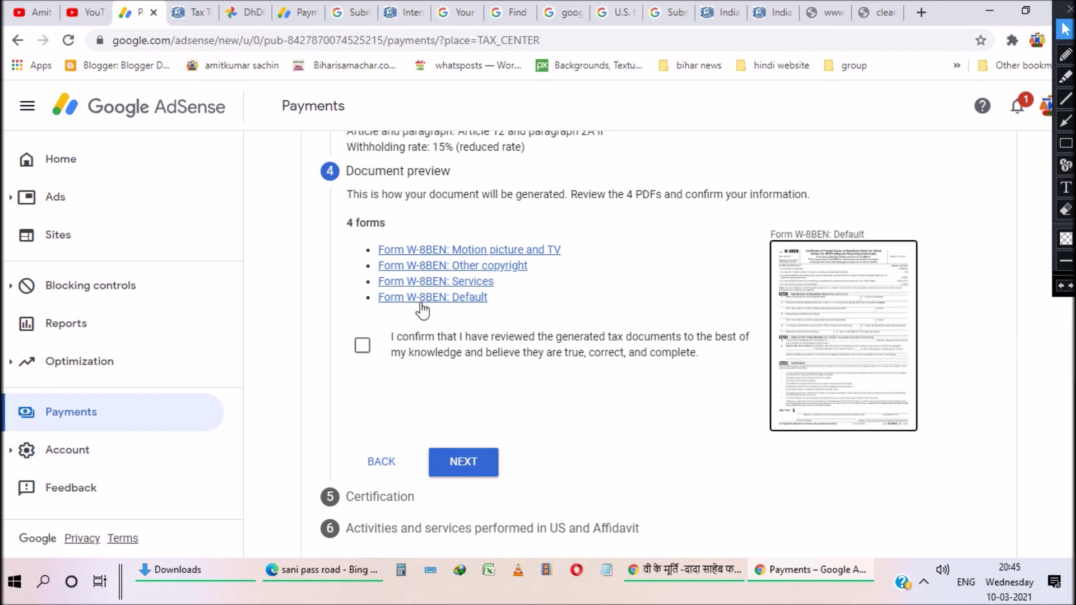
left_click(362, 348)
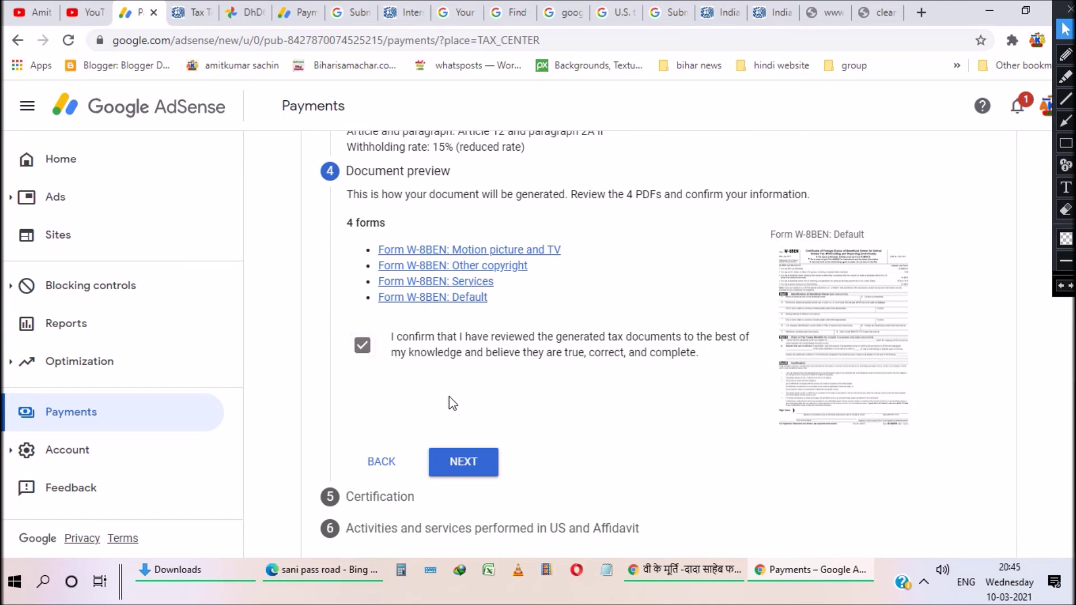
left_click(463, 463)
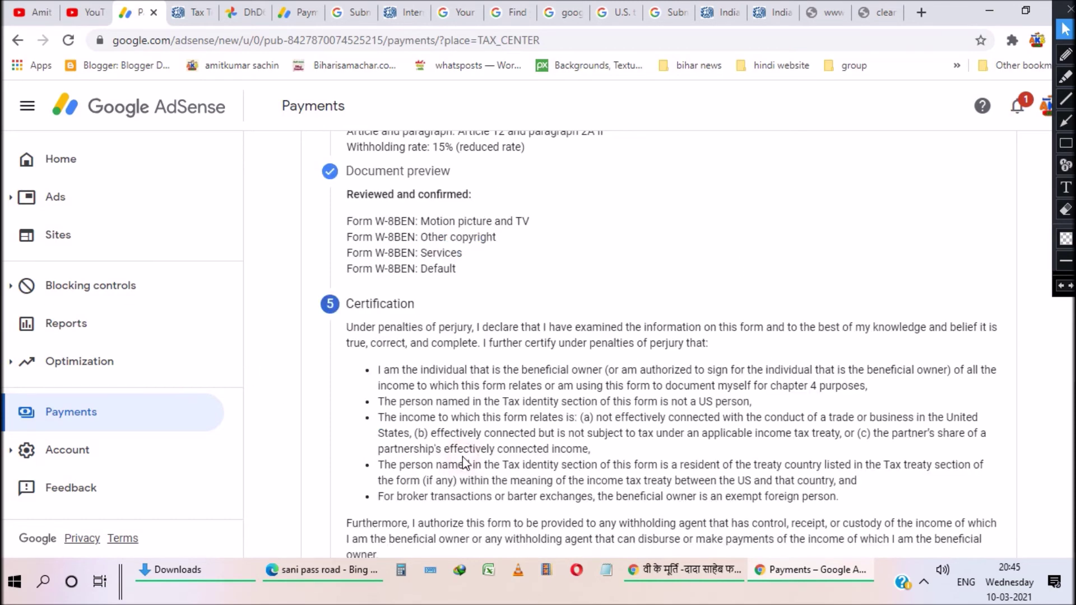
Sign the certification with the full legal name, declare completing the form on one's own behalf, and continue to the affidavit section
scroll(461, 336, "down", 3)
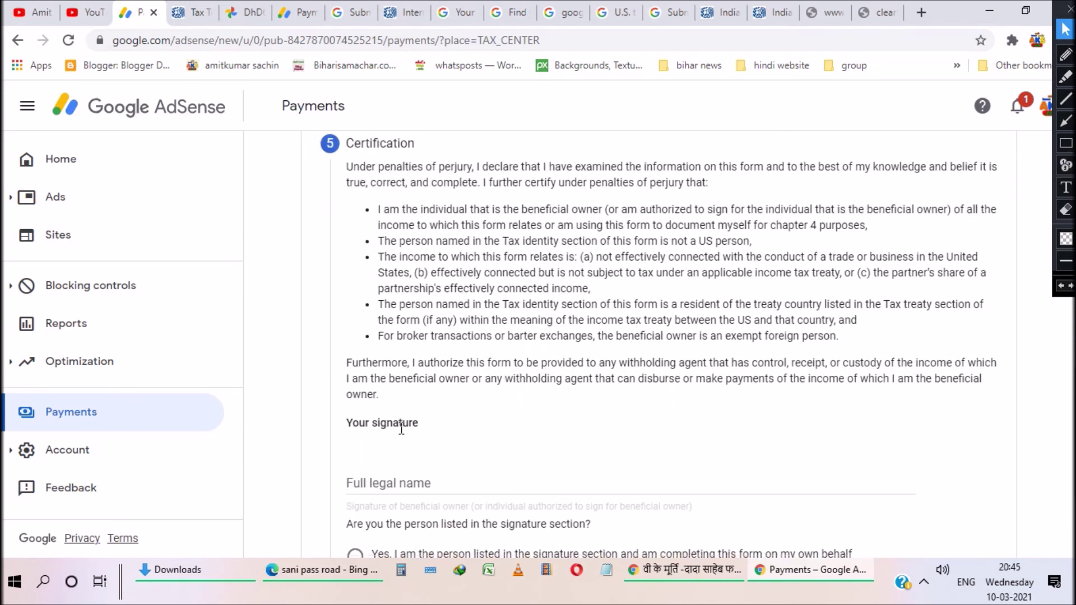
scroll(393, 426, "down", 2)
left_click(391, 405)
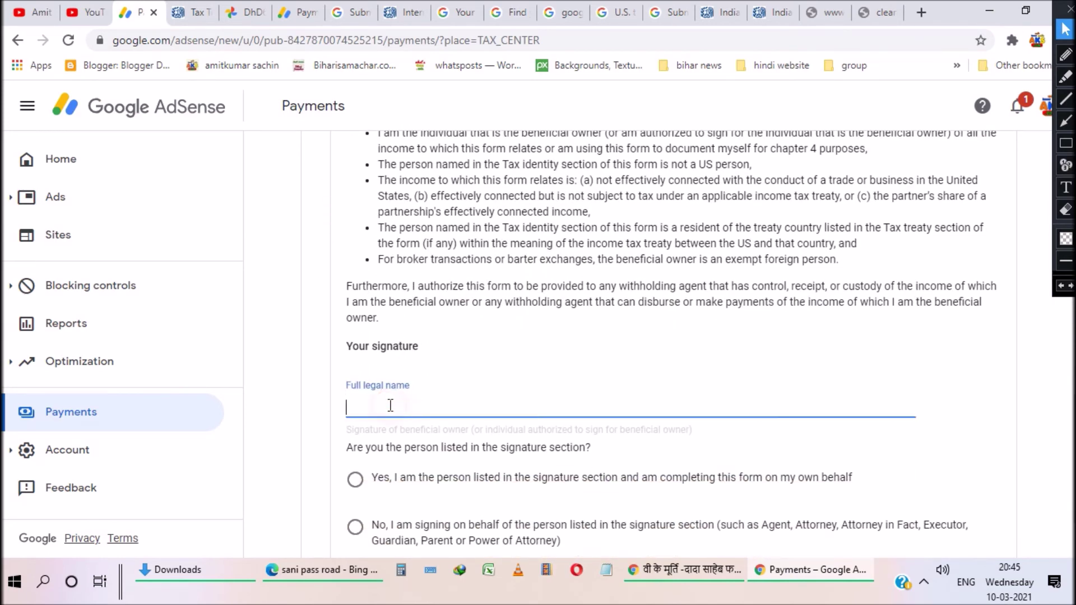
scroll(398, 392, "down", 2)
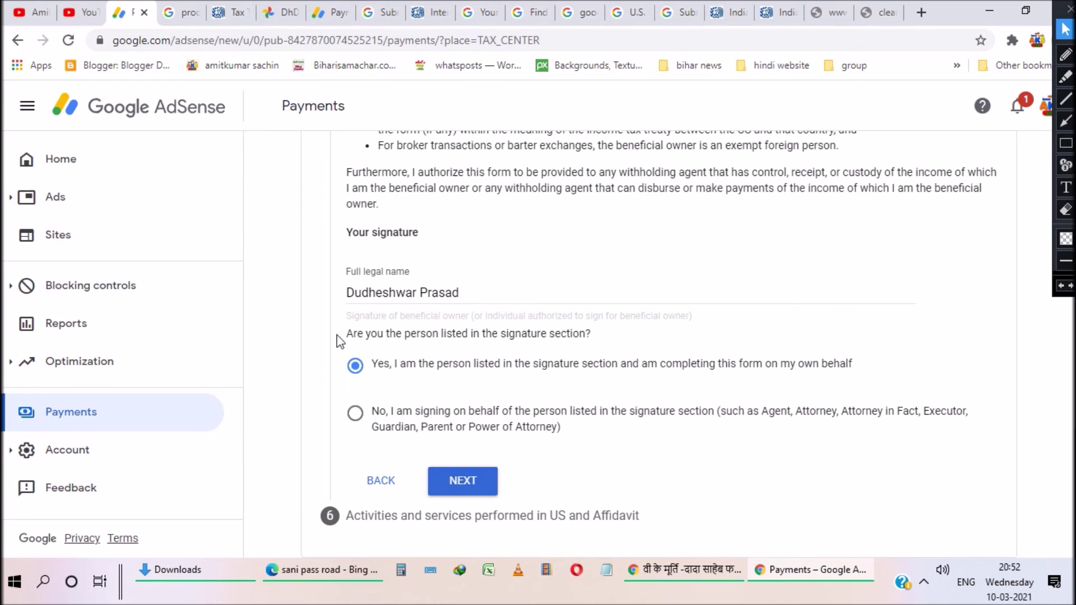
left_click(464, 475)
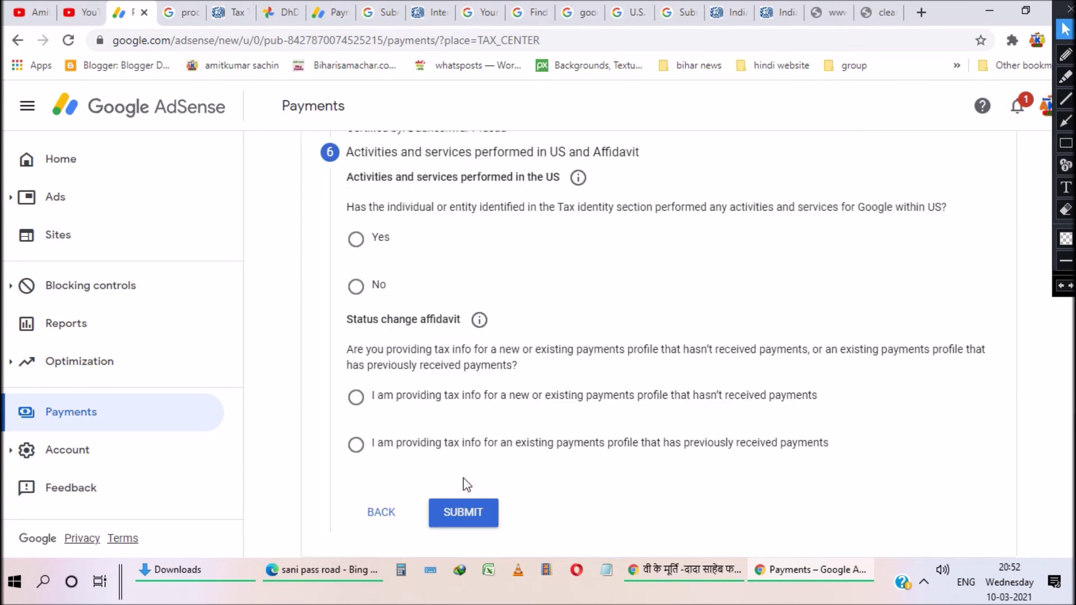
Answer No to activities performed for Google within the US, and certify that the services are provided solely outside the US
scroll(413, 301, "up", 1)
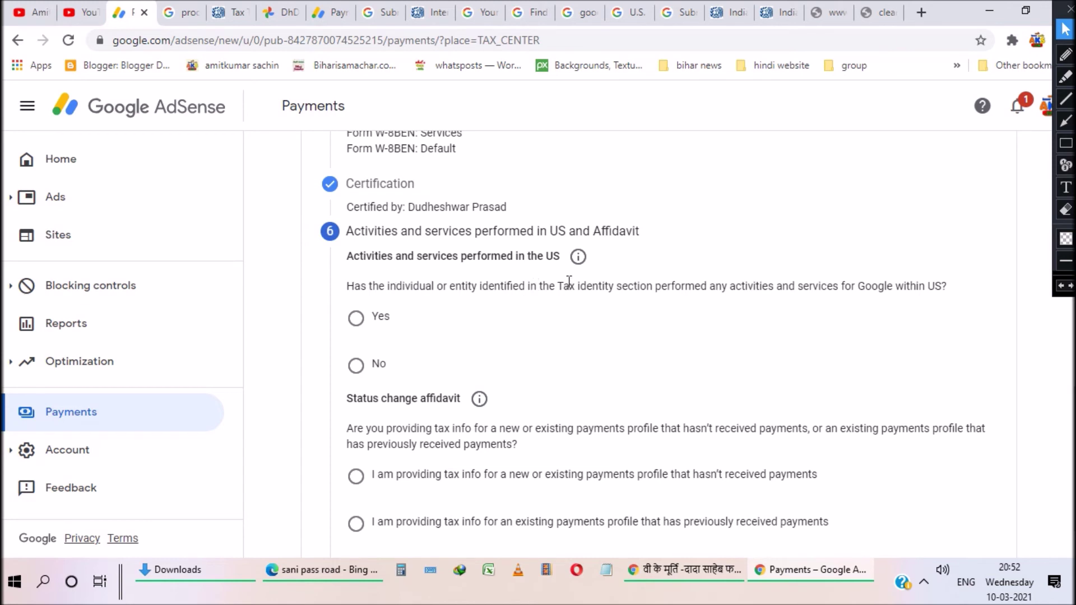
left_click(357, 368)
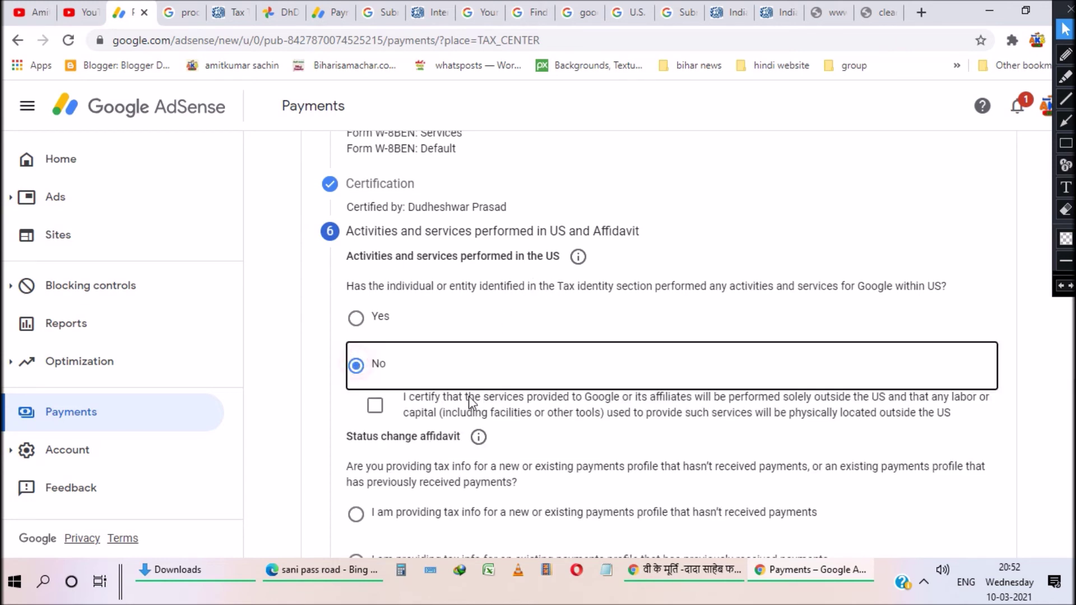
scroll(426, 336, "down", 2)
left_click(424, 297)
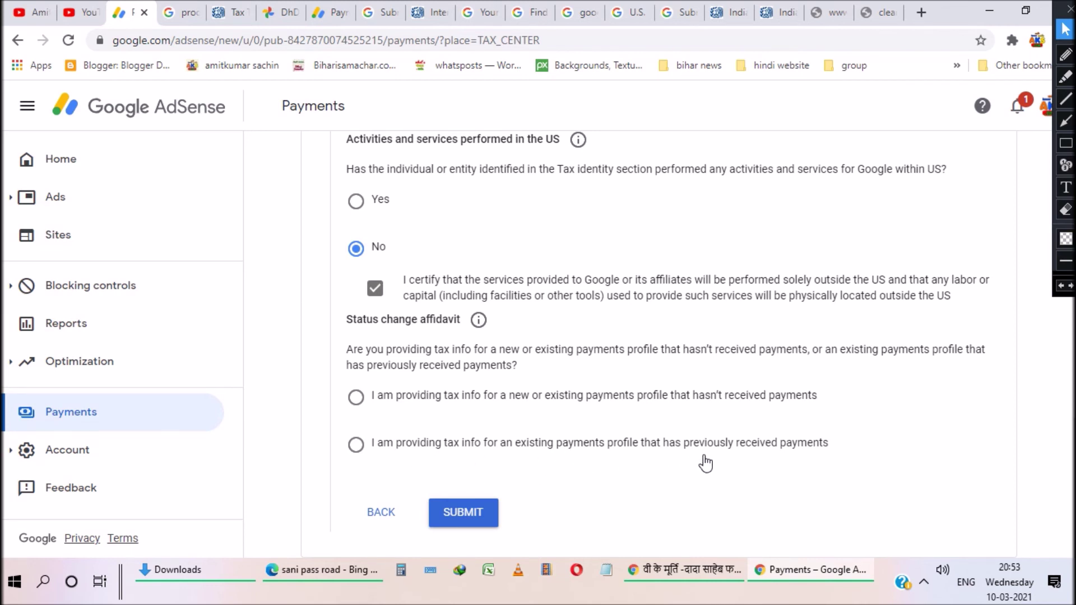
Declare an existing payments profile that previously received payments with information unchanged since January 1, 2020, and submit the tax form
left_click(354, 451)
scroll(443, 447, "down", 2)
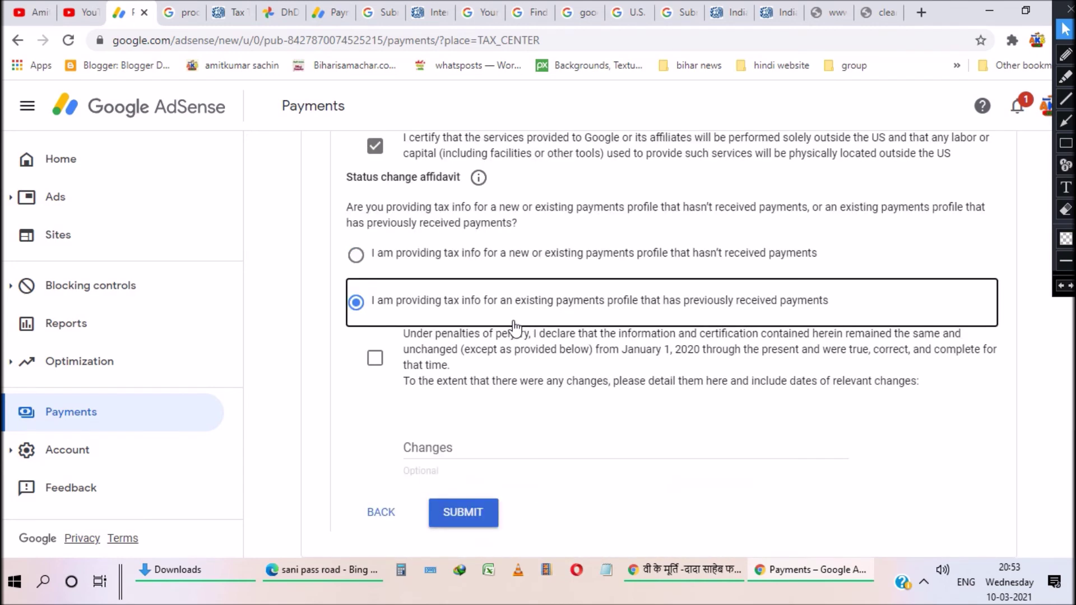
left_click(373, 358)
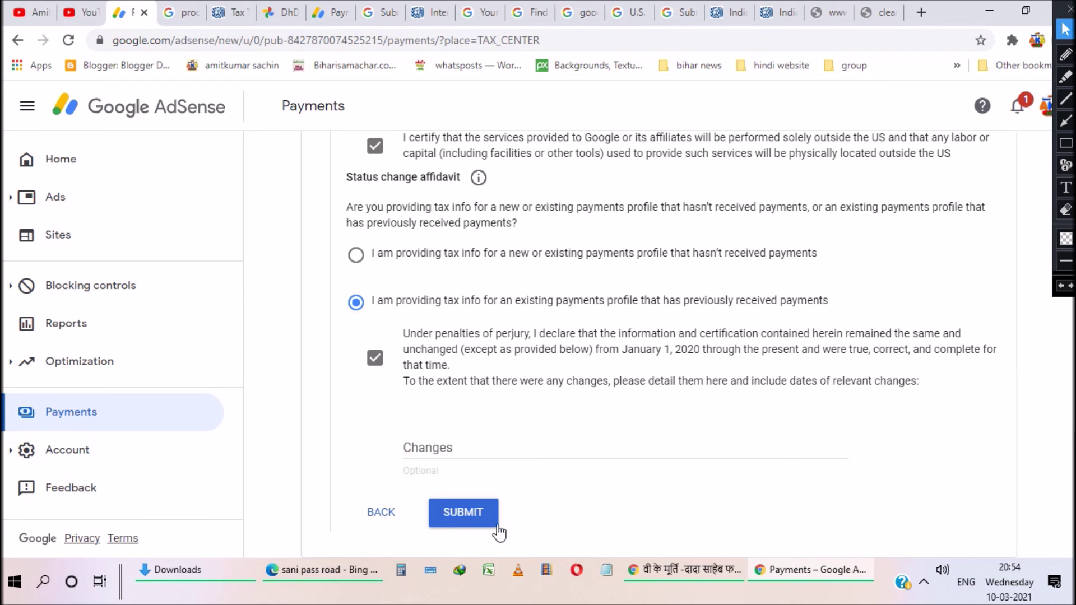
left_click(480, 516)
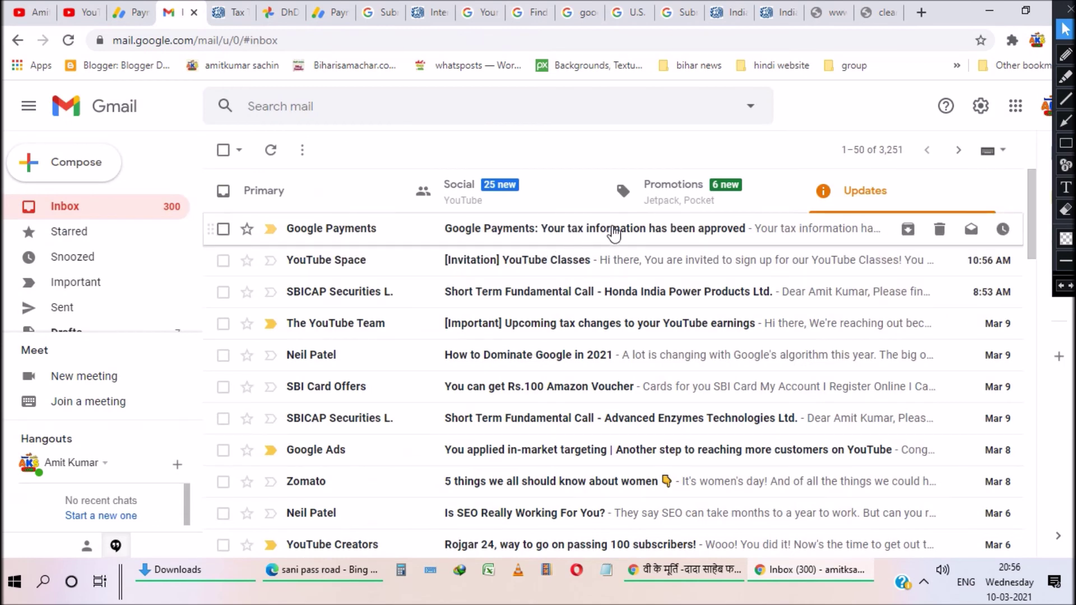
Switch to Gmail and open the email "Google Payments: Your tax information has been approved"
left_click(594, 230)
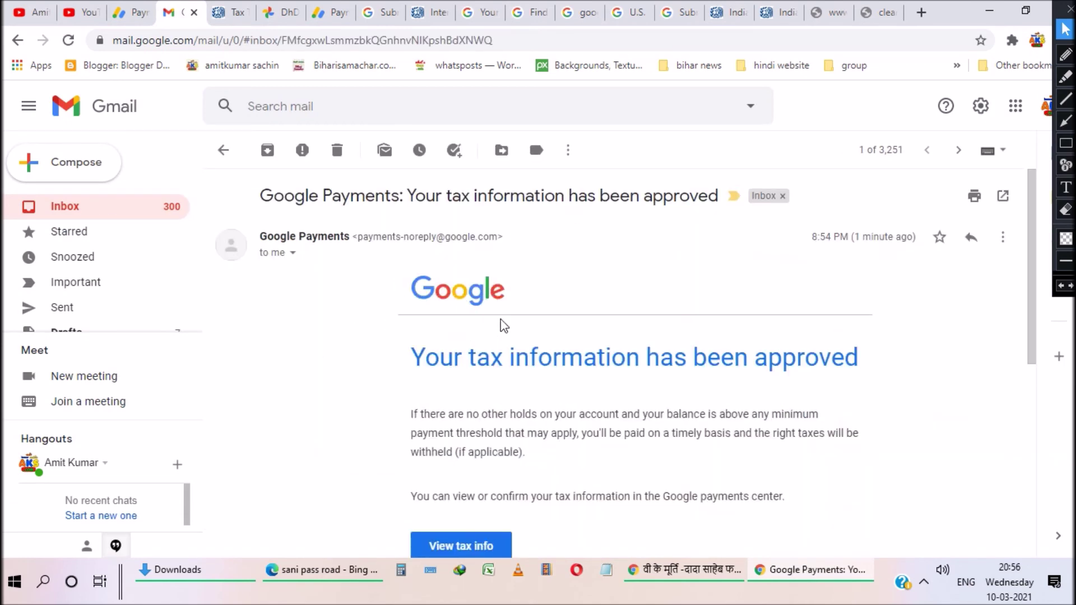
Read through the Google Payments email about the tax information approval, including the notes on payments and withholding
scroll(521, 348, "down", 2)
scroll(339, 262, "up", 1)
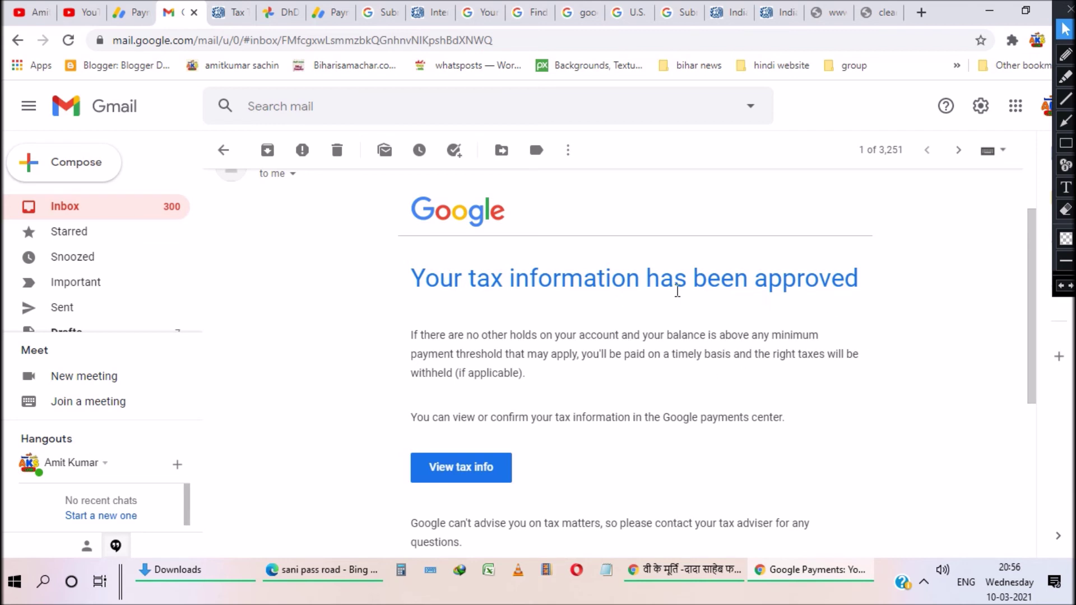
scroll(536, 354, "down", 1)
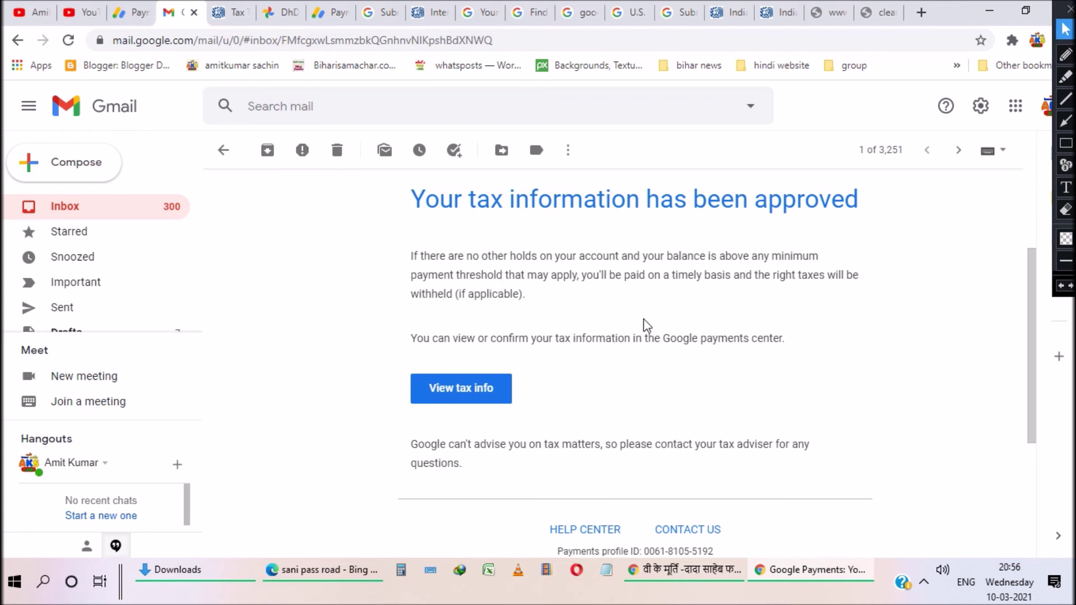
scroll(647, 325, "up", 1)
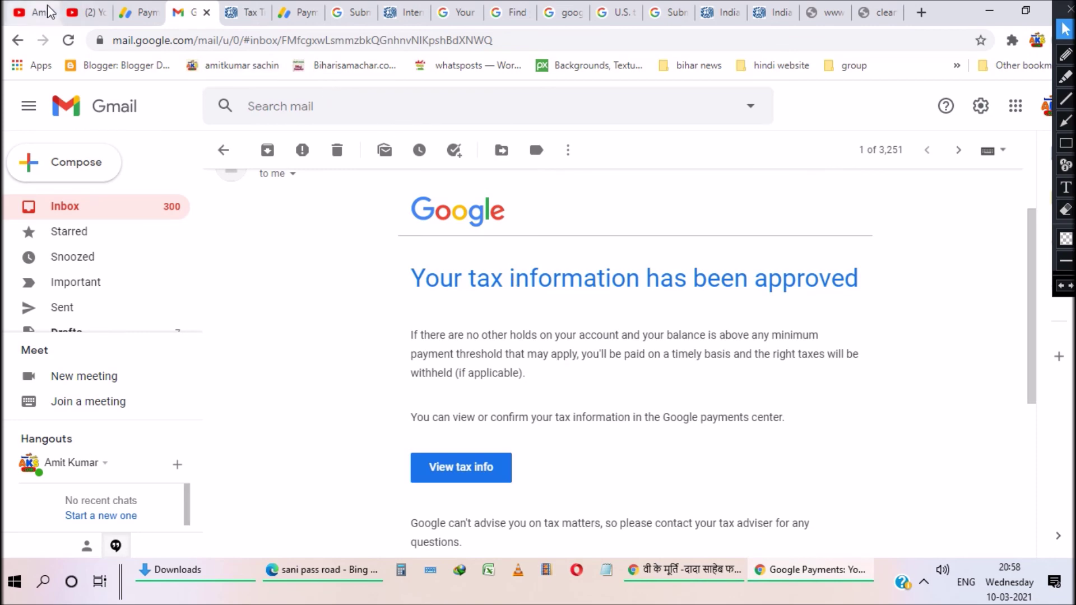
Switch to YouTube Studio and open the channel's advanced analytics report broken down by geography
left_click(85, 15)
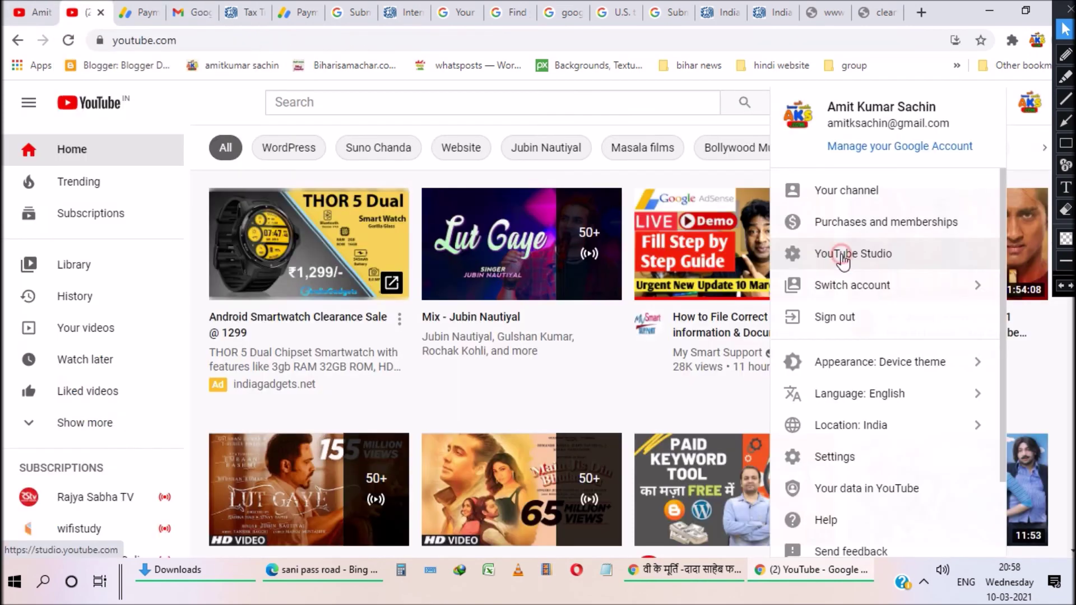
left_click(848, 257)
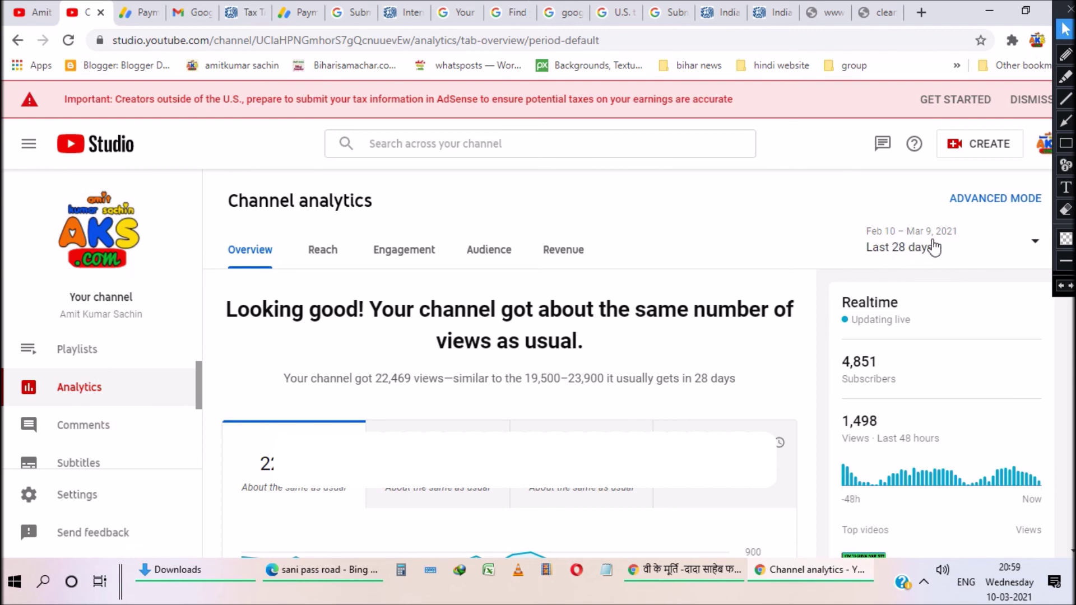
left_click(966, 203)
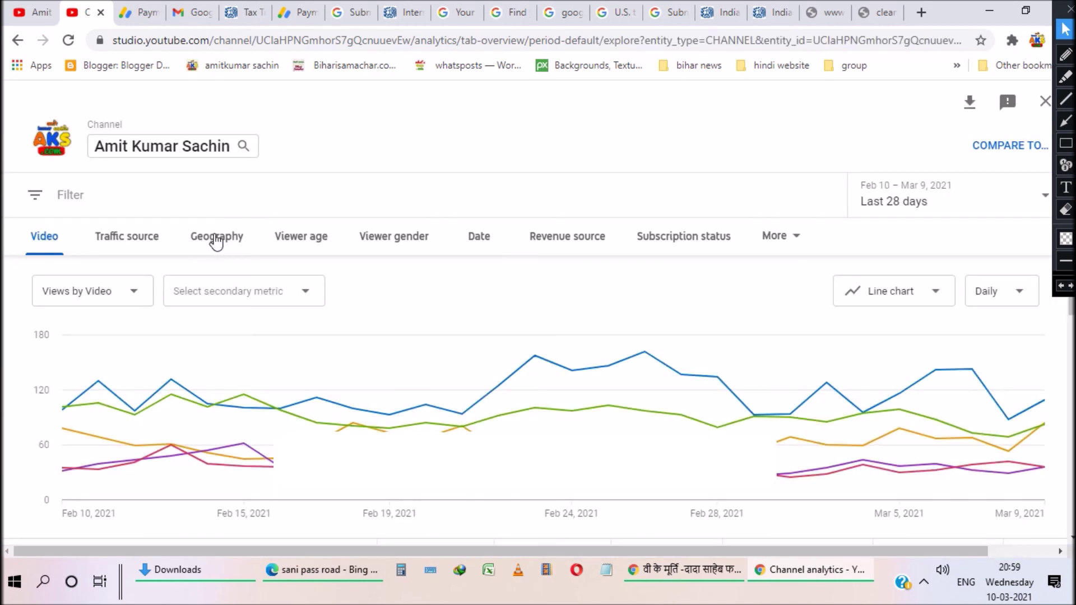
left_click(229, 240)
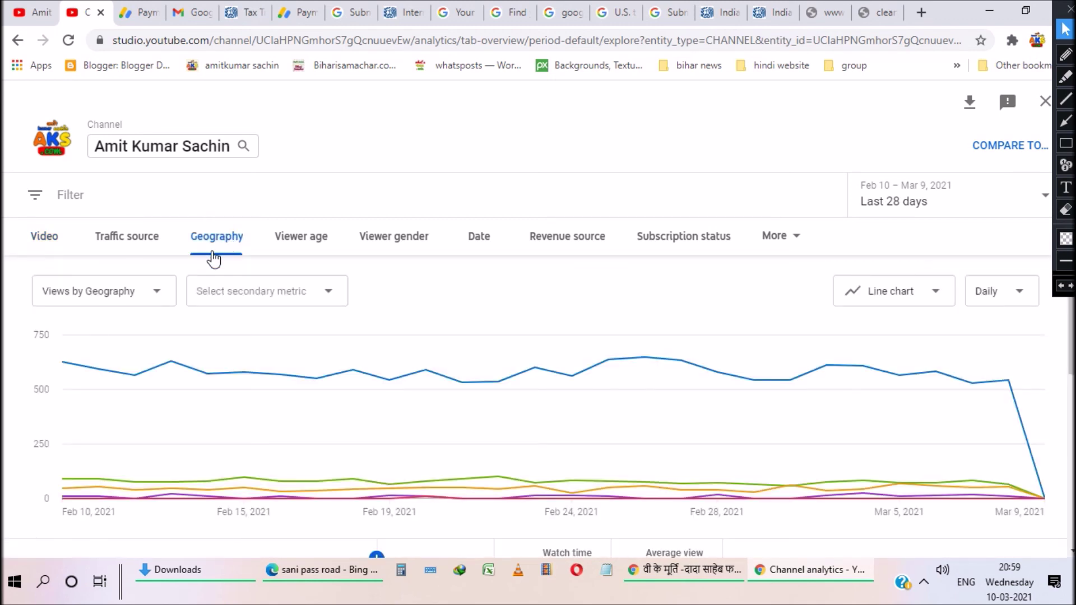
Review the per-country figures in the geography table and add the "Your estimated revenue" metric as a column
scroll(144, 415, "down", 5)
scroll(93, 400, "down", 1)
scroll(95, 399, "up", 2)
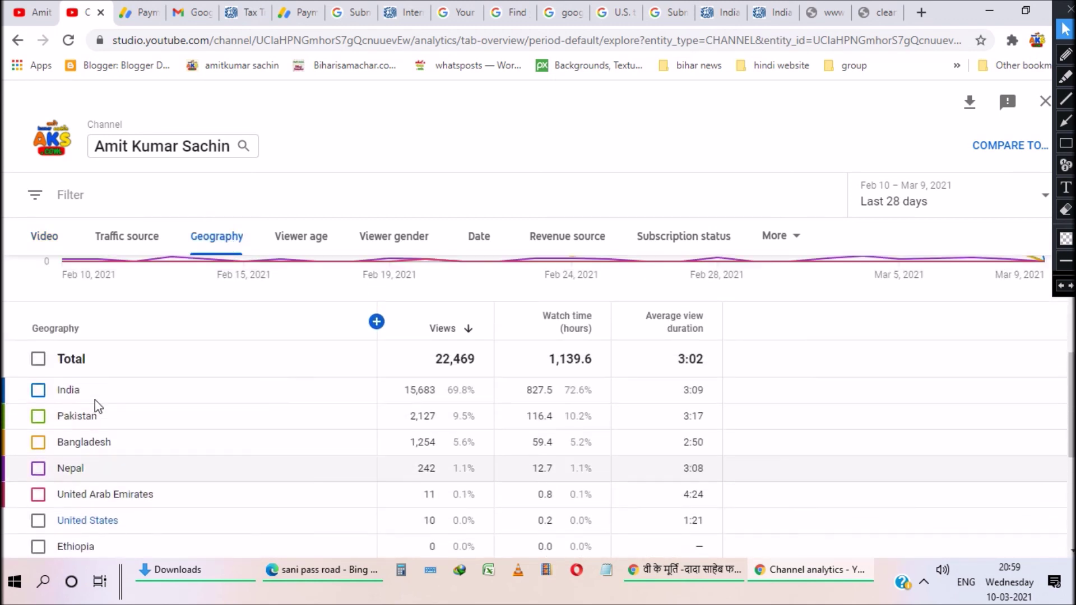
scroll(101, 426, "down", 3)
scroll(98, 409, "down", 1)
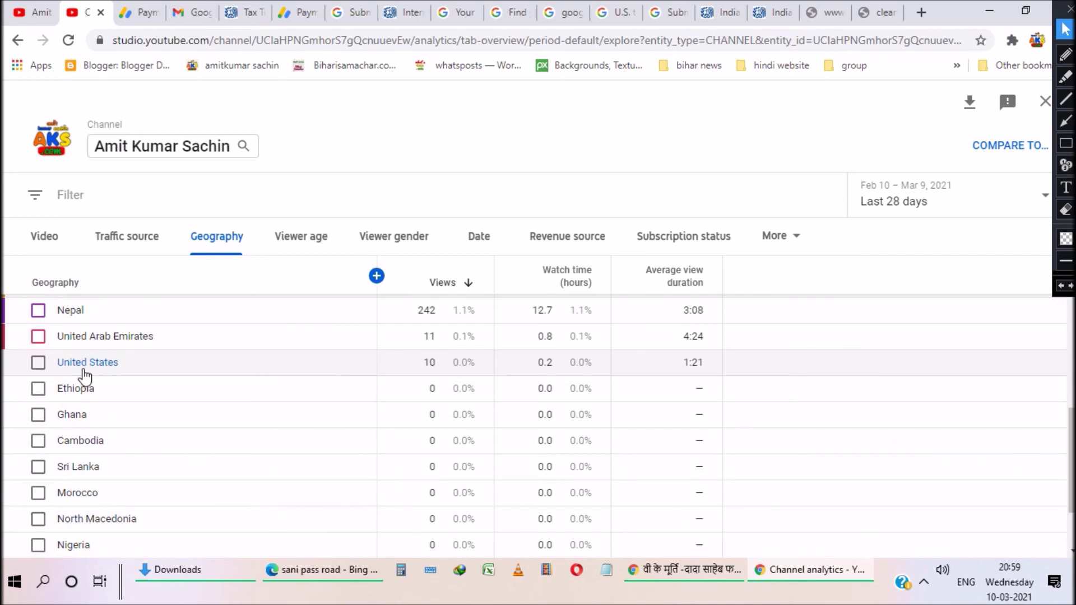
scroll(328, 389, "up", 3)
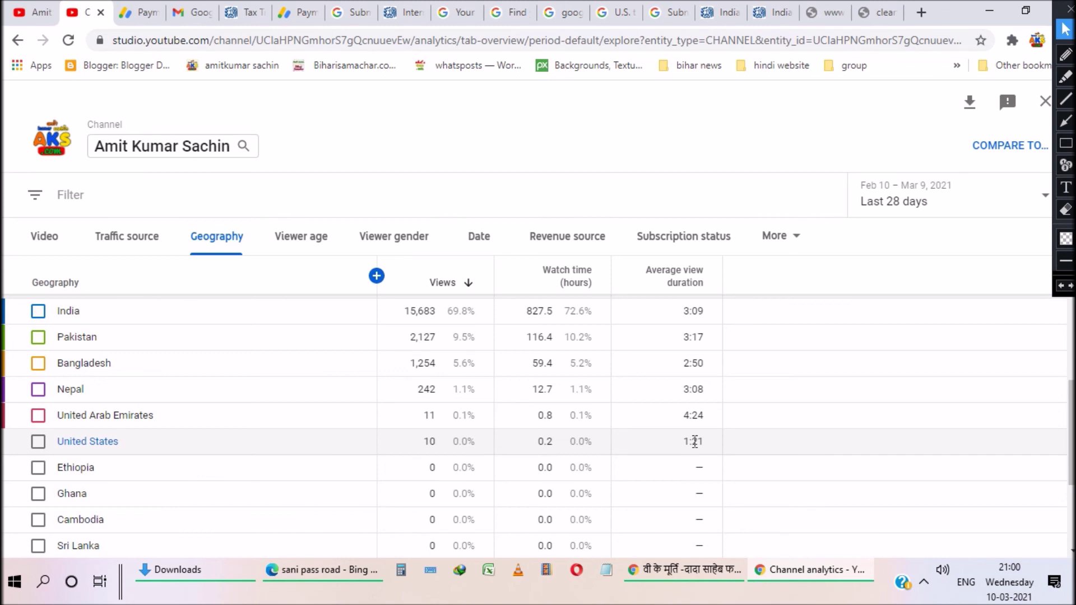
left_click(376, 276)
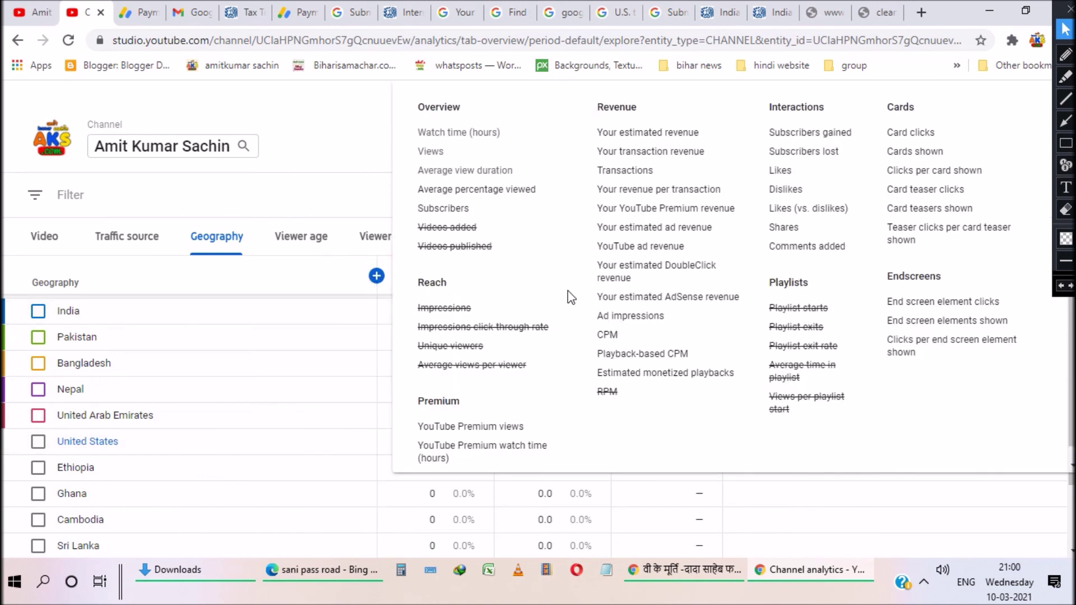
left_click(663, 131)
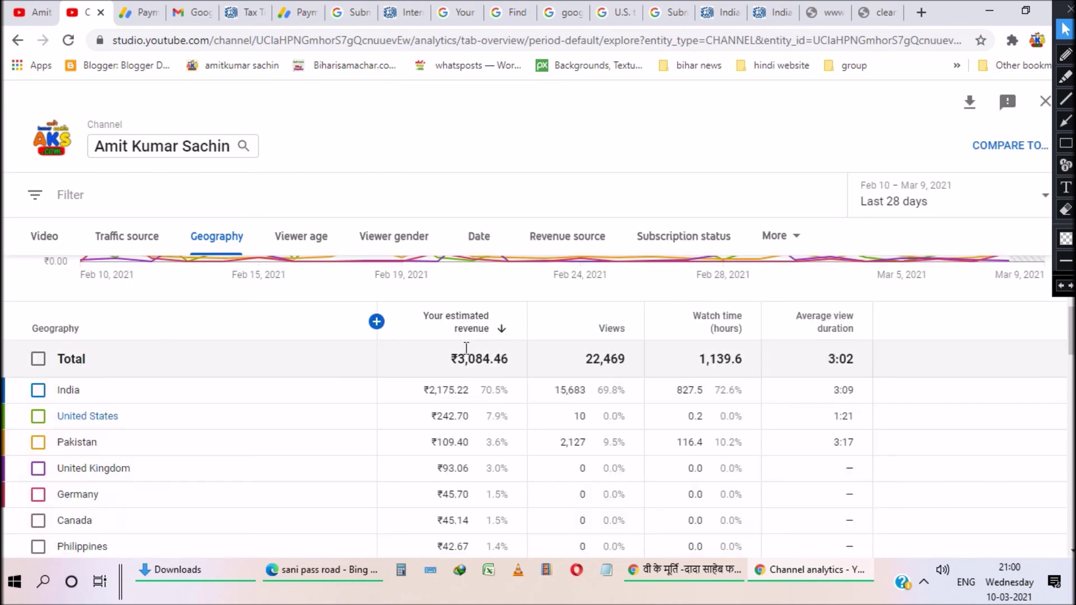
Outline the entire United States row of the geography table with a red rectangle annotation, and return to the normal pointer
left_click(1065, 143)
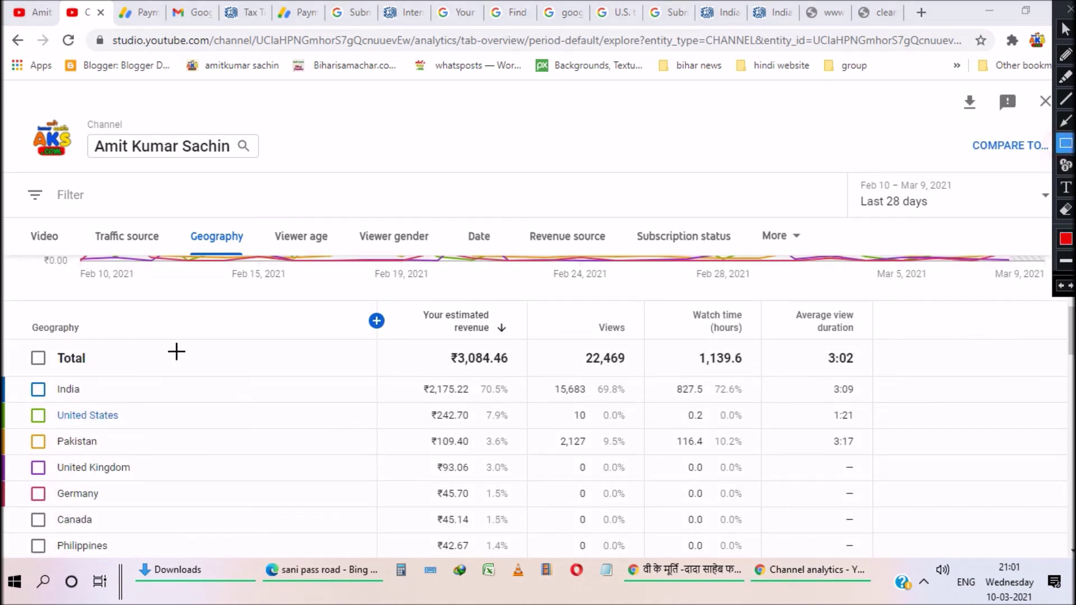
mouse_move(13, 399)
left_mouse_down()
mouse_move(185, 445)
mouse_move(881, 429)
left_mouse_up()
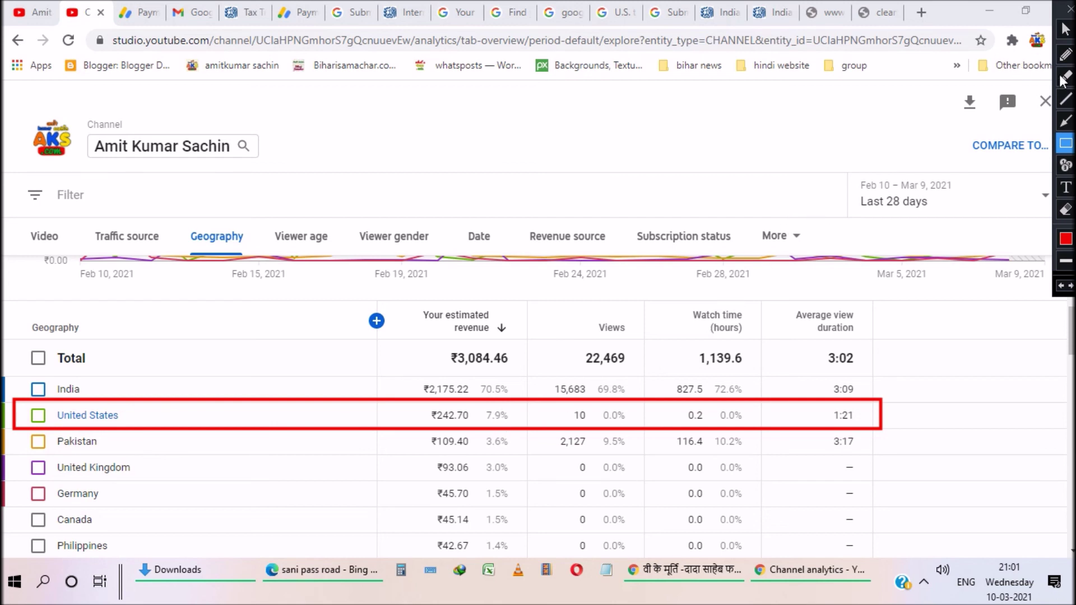
left_click(1064, 30)
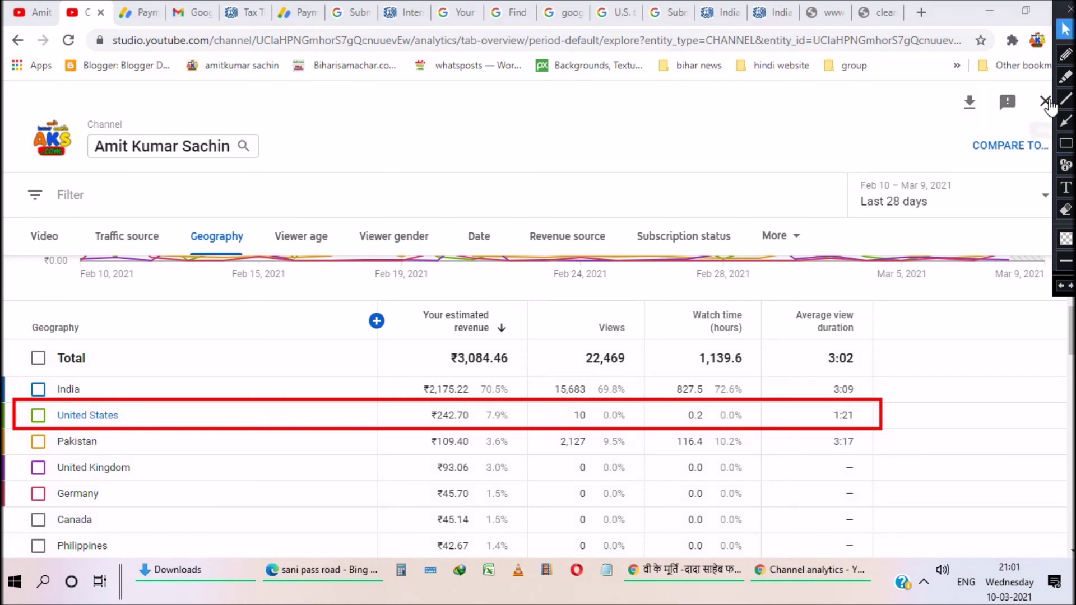